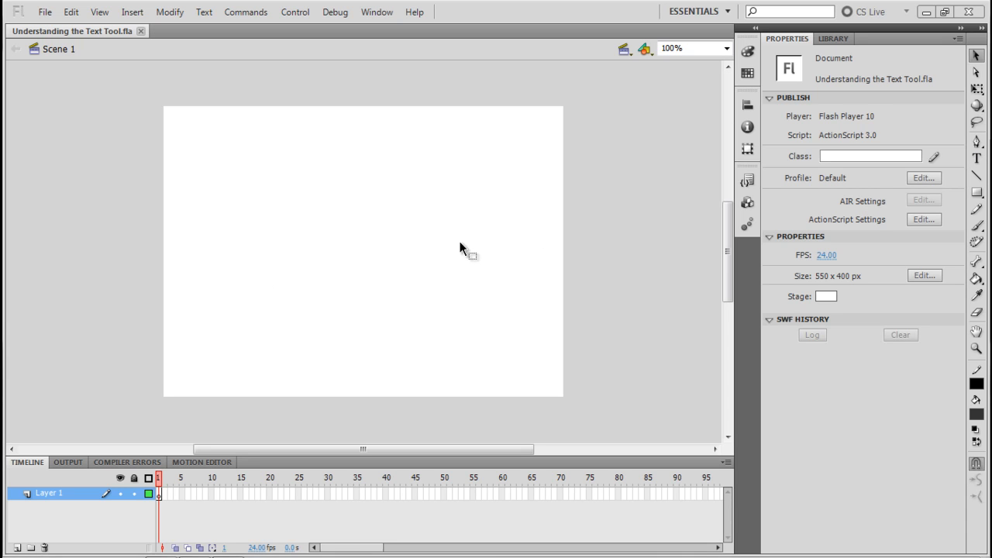
- Use the Text tool with the TLF Text engine to add the text "Text Tool" on the stage
key("t")
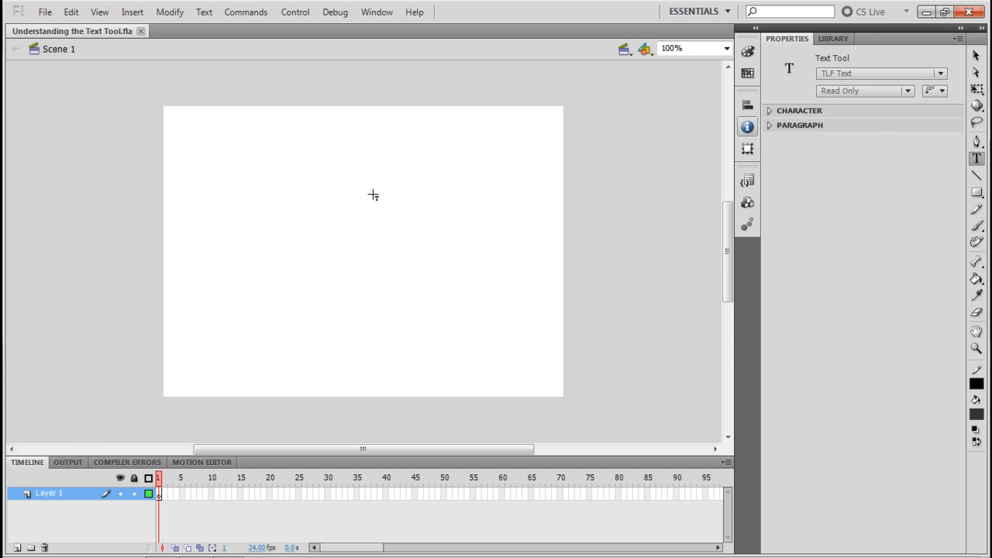
left_click(841, 74)
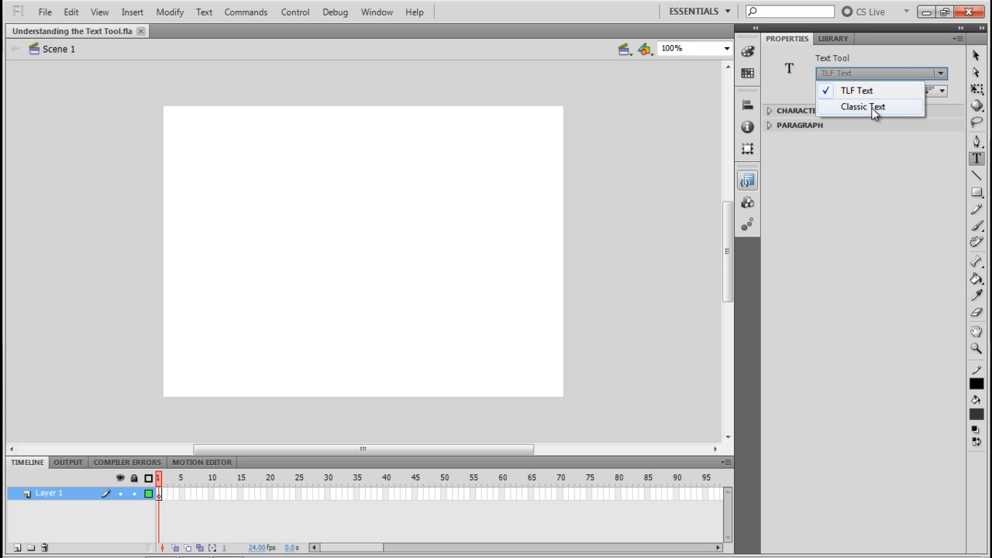
left_click(866, 90)
left_click(975, 161)
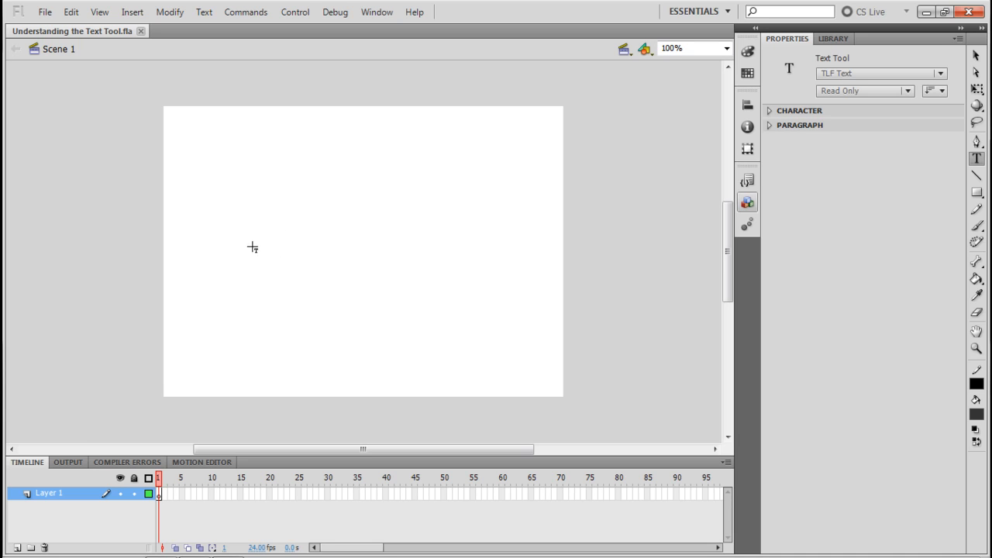
left_click(253, 247)
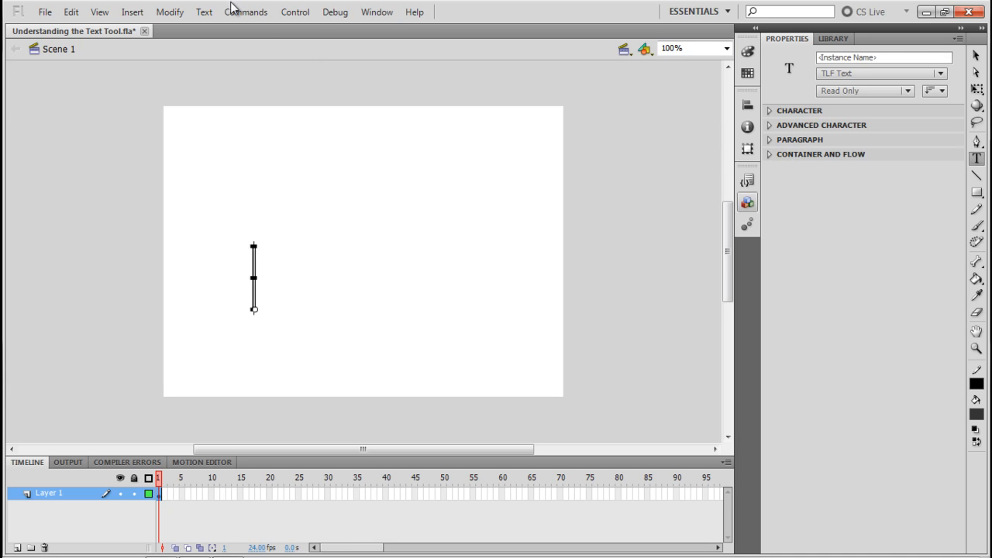
type("Te")
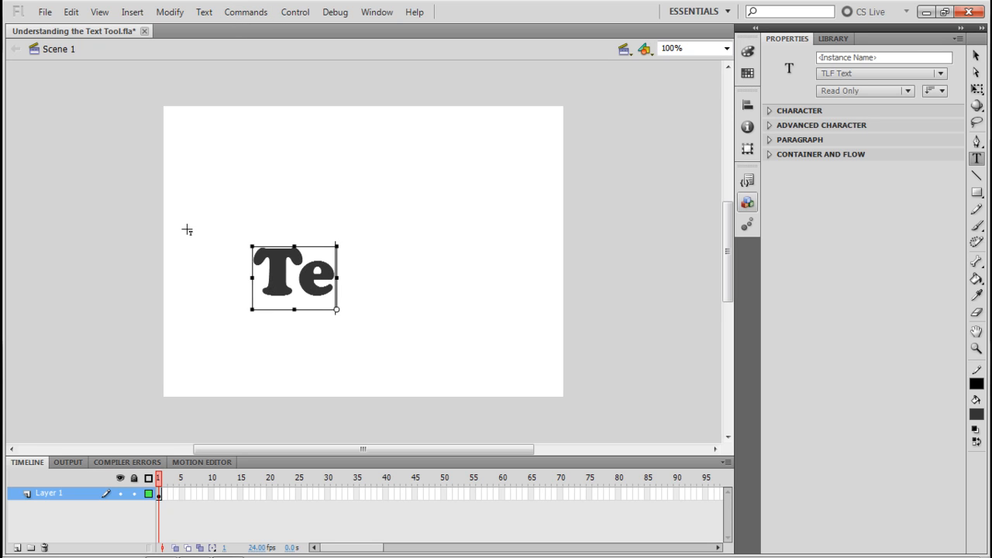
type("xt Tool")
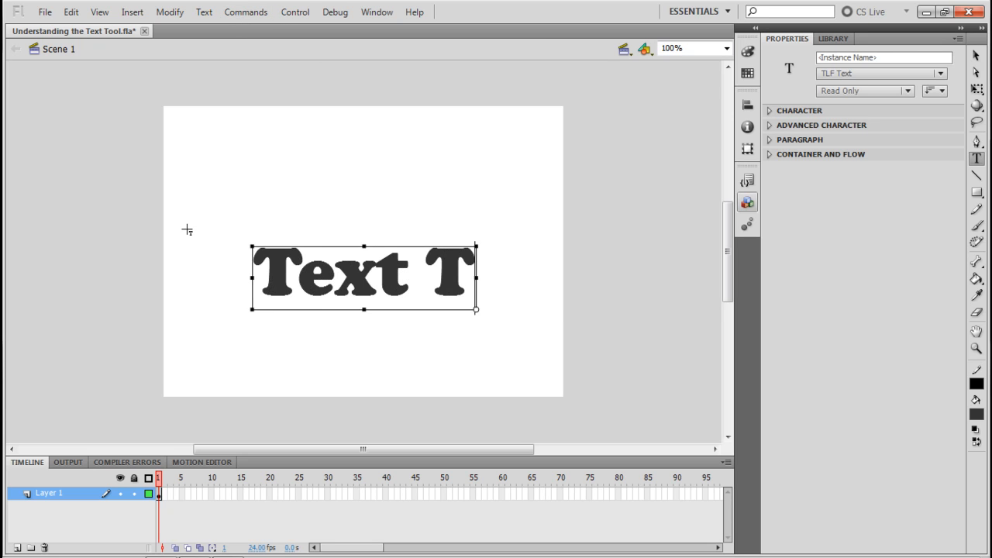
- Move the "Text Tool" text block to the middle of the stage and set its fill color to black
left_click(977, 56)
left_click_drag(548, 297, 466, 279)
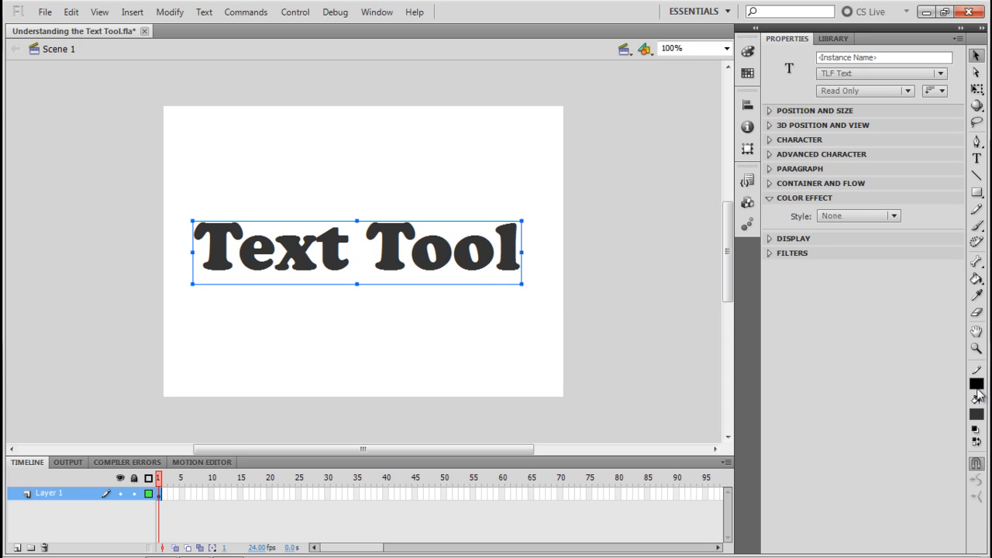
left_click(980, 415)
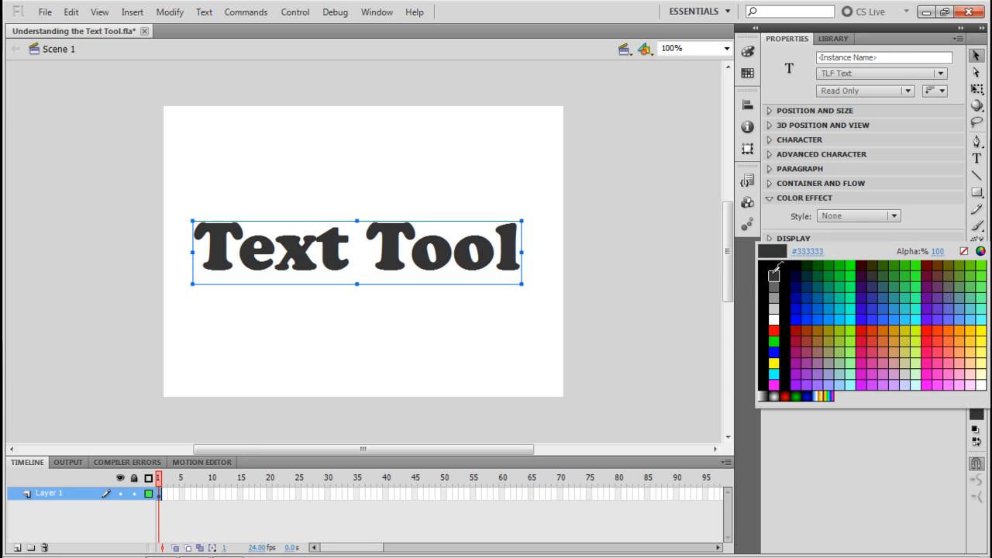
left_click(762, 378)
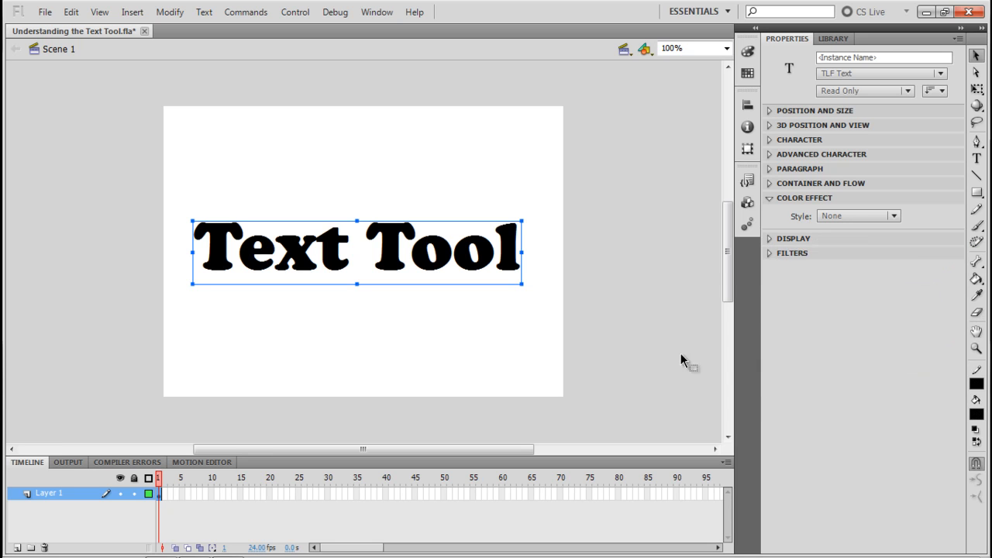
- Shift the black text block slightly upward on the stage and deselect it
left_click(527, 300)
left_click(473, 255)
left_click_drag(459, 254, 461, 239)
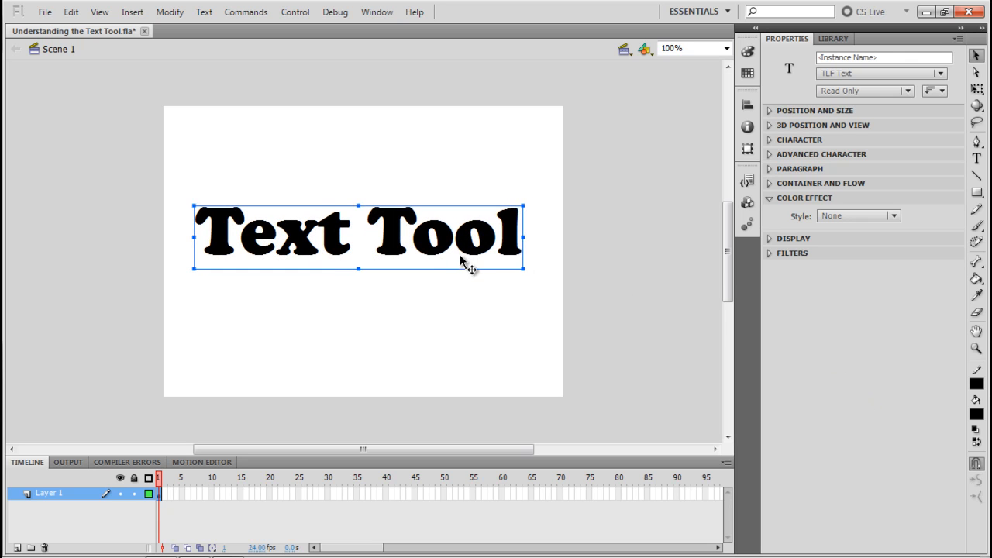
left_click(498, 295)
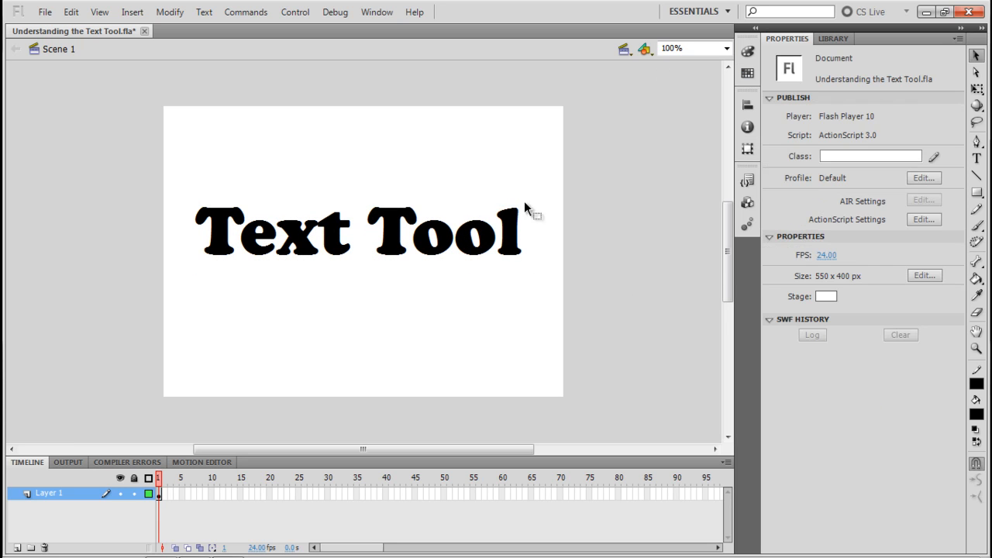
- Convert the text block to Classic Text and move it up and to the right on the stage
left_click(490, 231)
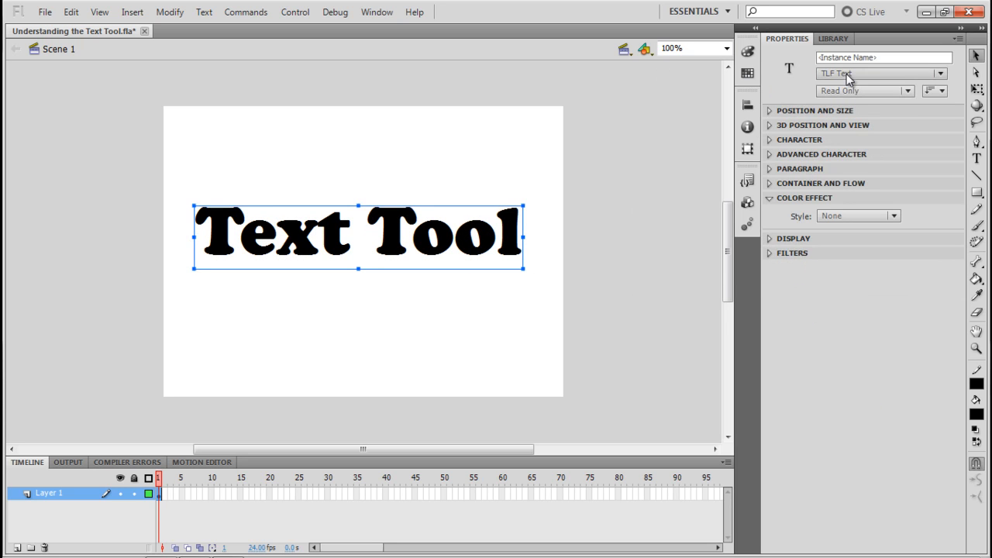
left_click(847, 75)
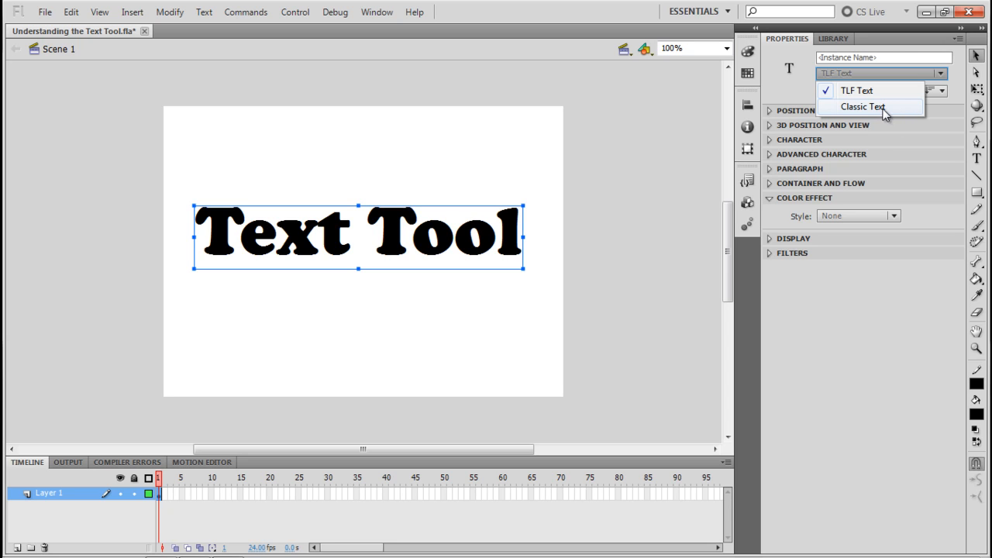
left_click(884, 112)
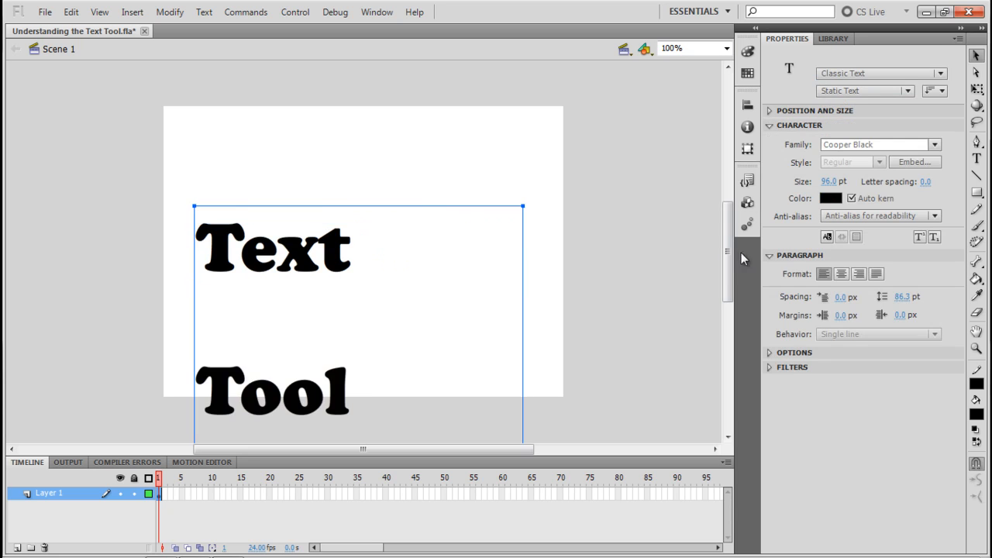
left_click_drag(339, 295, 387, 220)
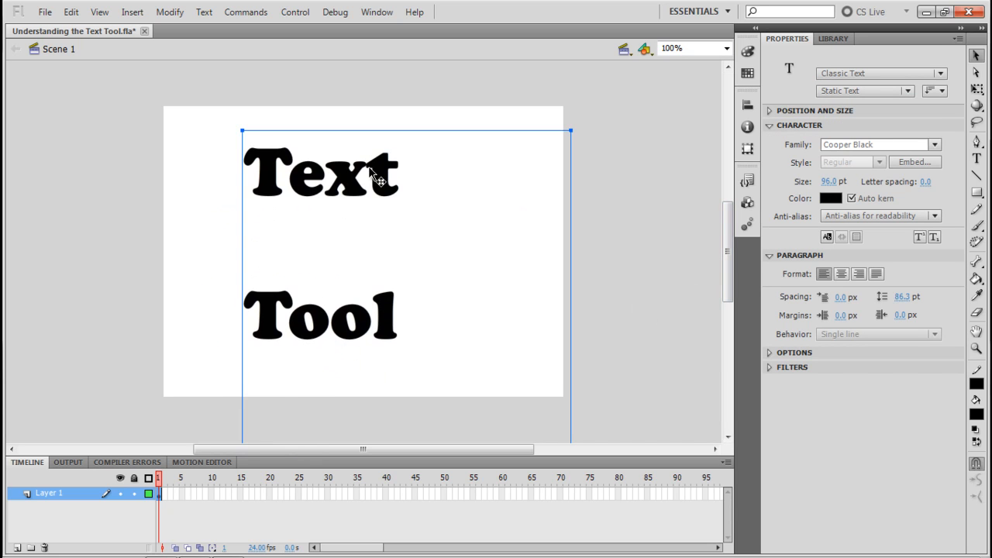
left_click(624, 283)
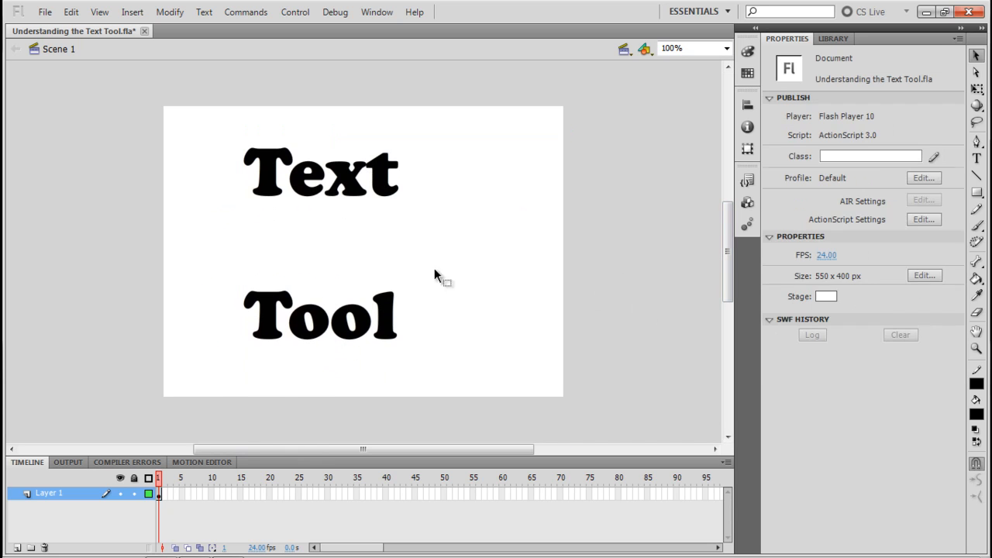
key("t")
left_click(375, 303)
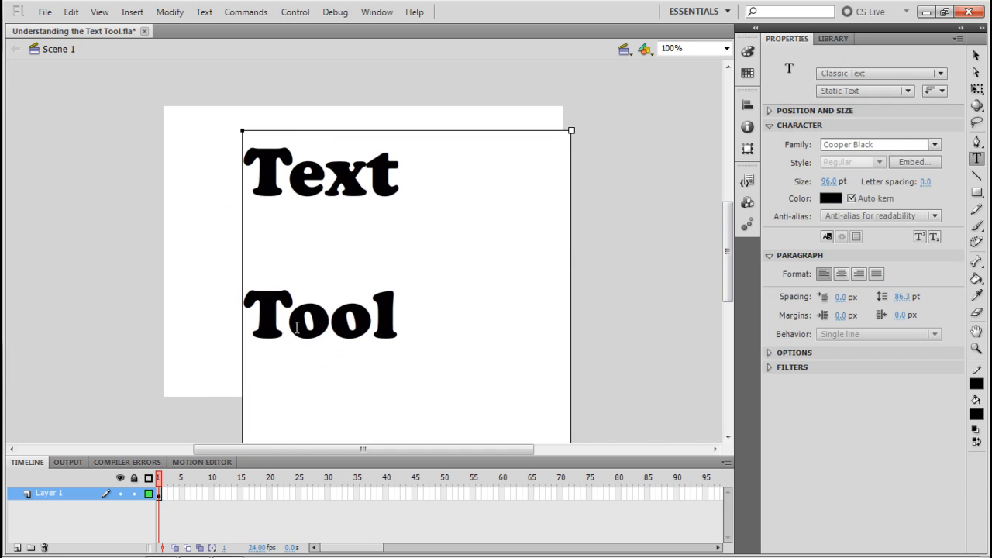
left_click(976, 55)
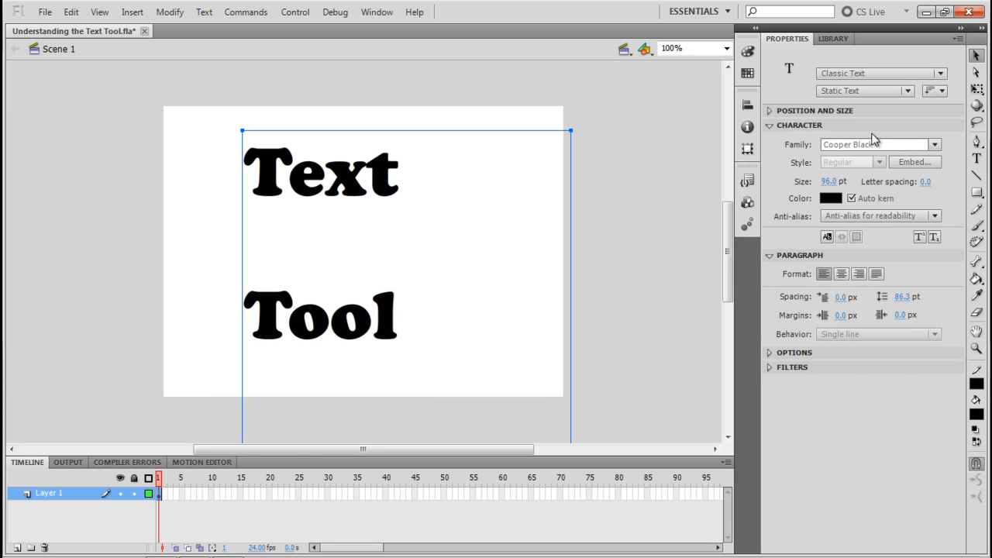
left_click(853, 91)
left_click(941, 92)
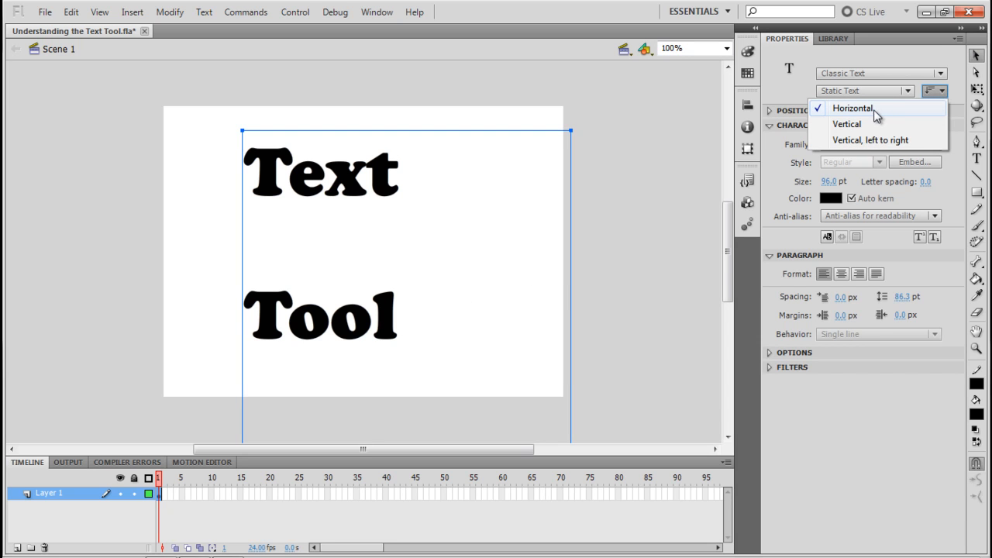
left_click(934, 92)
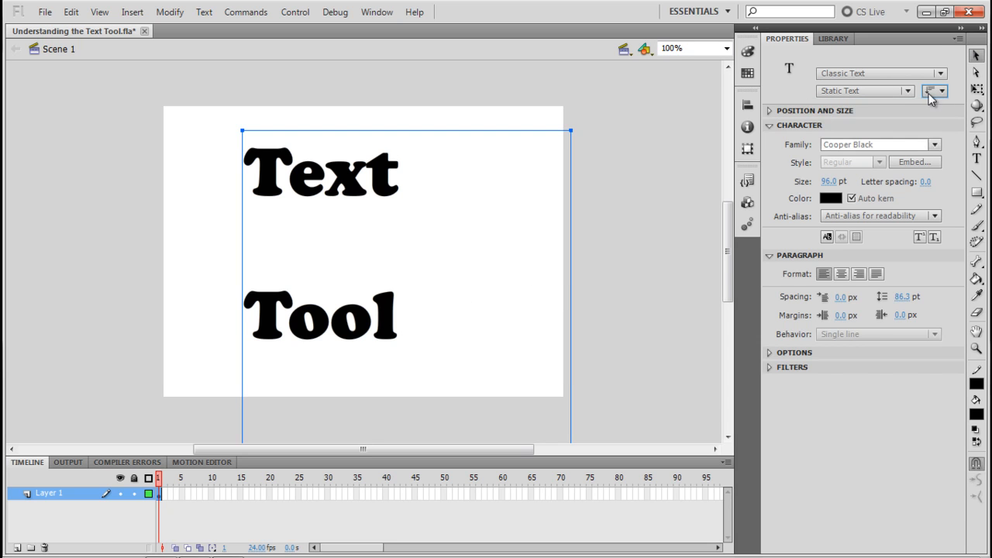
- Show the text block's position and size, and widen its box to about 483 px so both words fit on one line
left_click(794, 111)
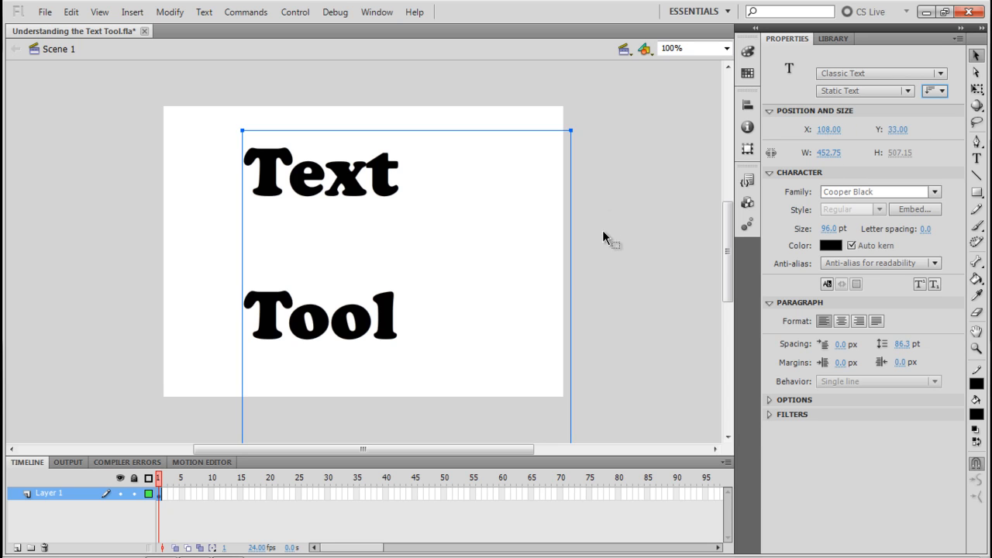
left_click_drag(524, 317, 552, 309)
scroll(599, 327, "down", 3)
scroll(599, 320, "down", 3)
scroll(560, 283, "up", 12)
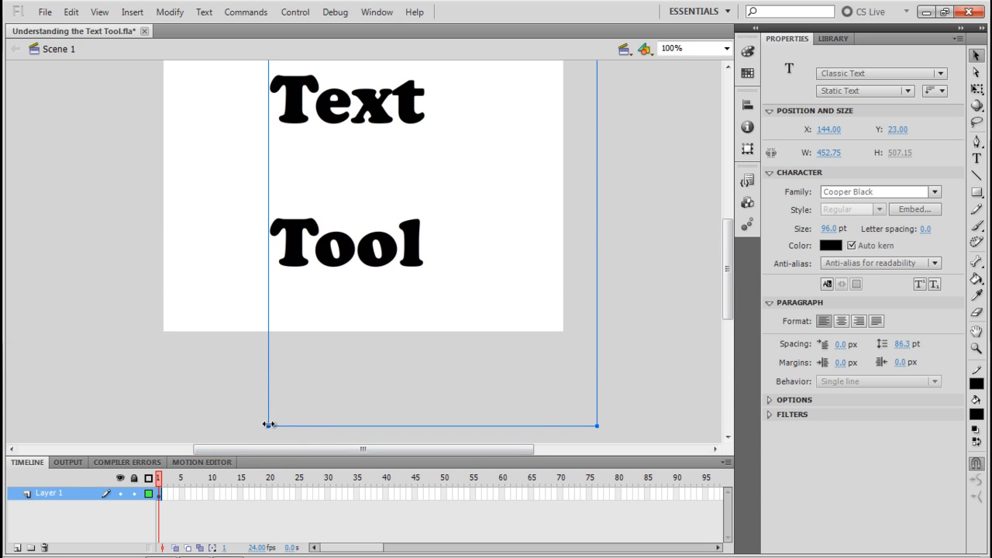
left_click_drag(268, 425, 247, 280)
scroll(479, 353, "up", 5)
scroll(480, 352, "down", 4)
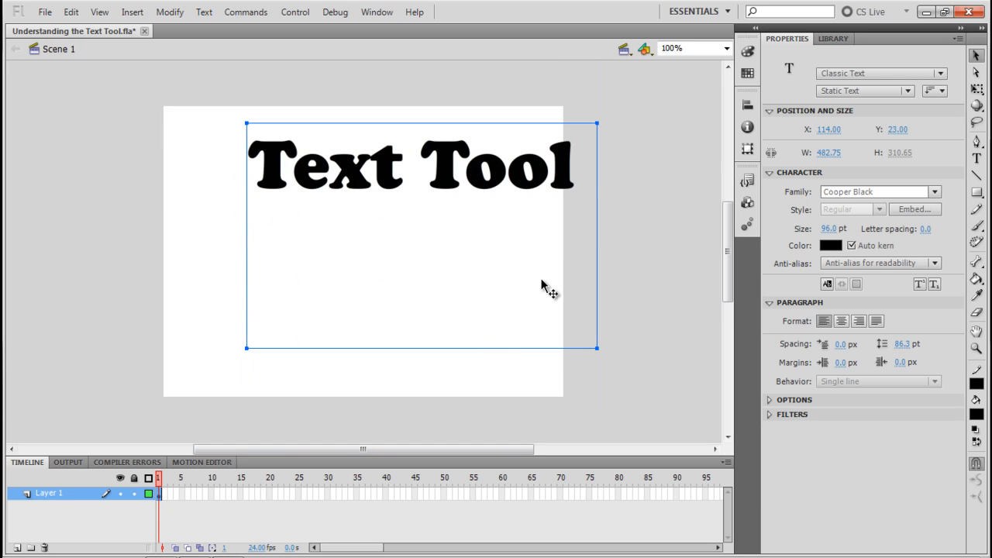
- Adjust the text box to about 461 px wide and place it at about X 40, Y 113 on the stage
left_click_drag(595, 349, 598, 298)
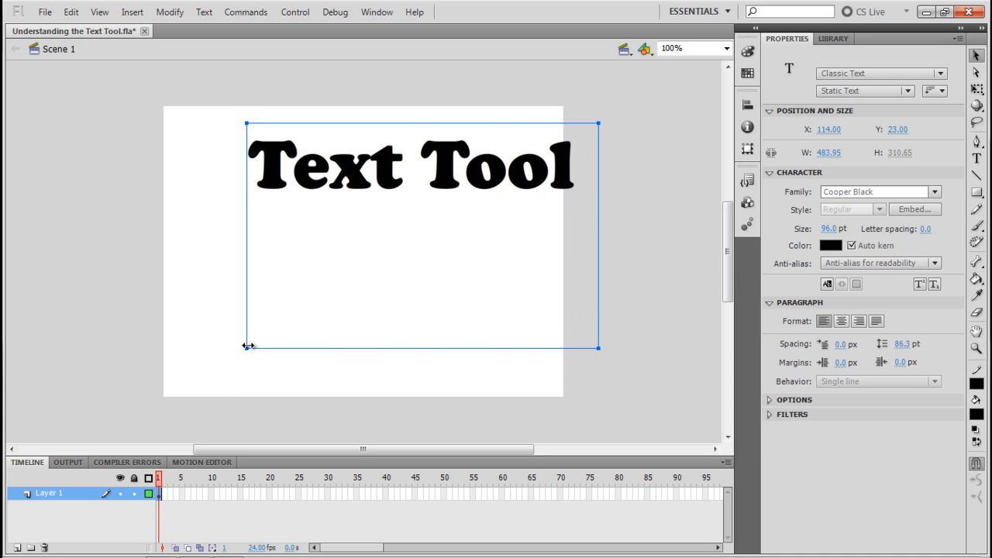
left_click_drag(246, 348, 192, 348)
left_click_drag(408, 138, 398, 186)
left_click_drag(585, 169, 515, 163)
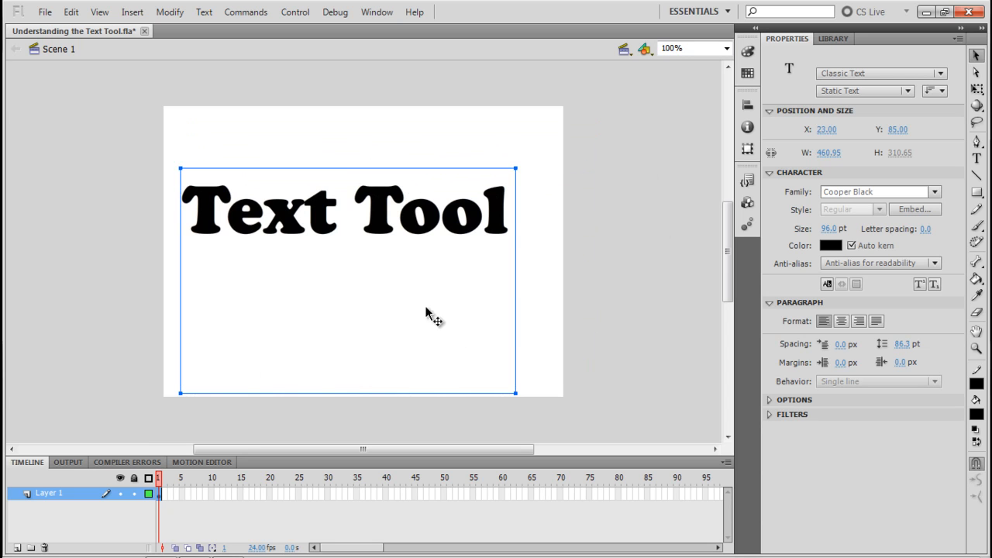
left_click(608, 281)
left_click_drag(465, 222, 478, 244)
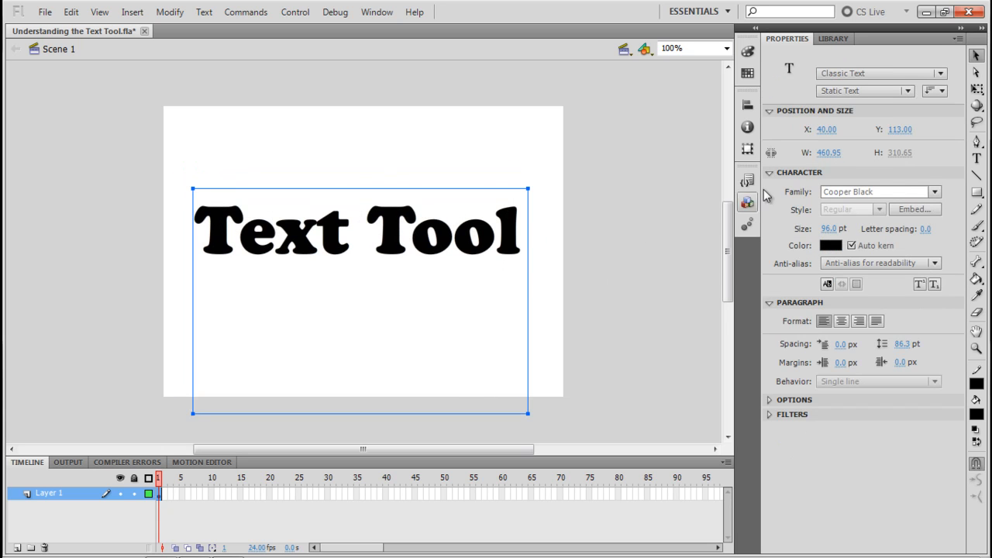
- Try the Dynamic Text and Input Text types on the text block, and return it to Static Text
left_click(866, 95)
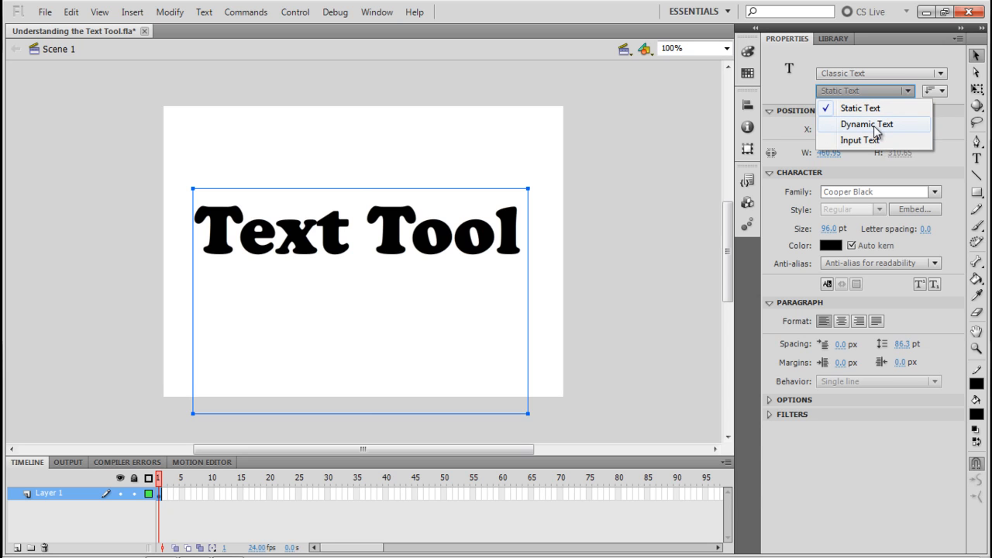
left_click(876, 132)
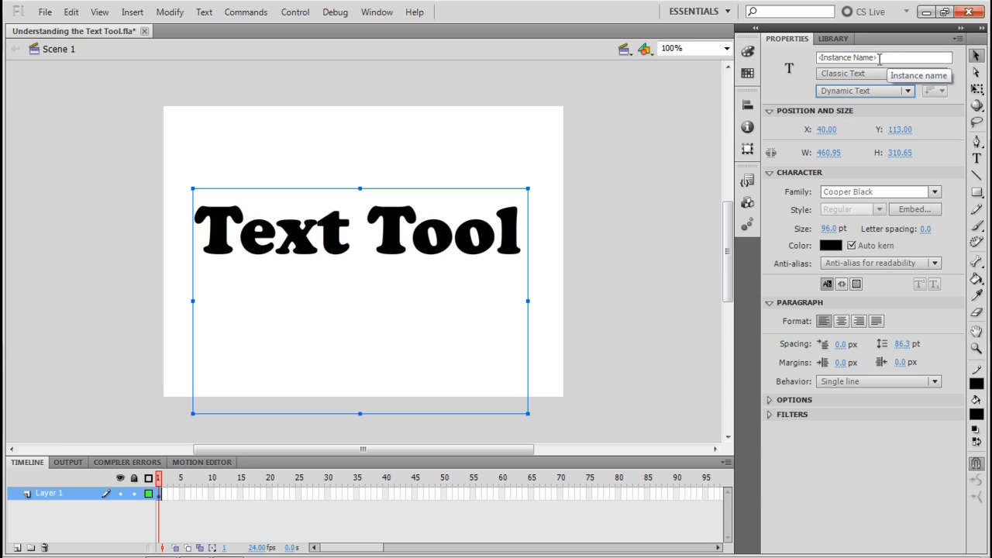
left_click(882, 91)
left_click(874, 140)
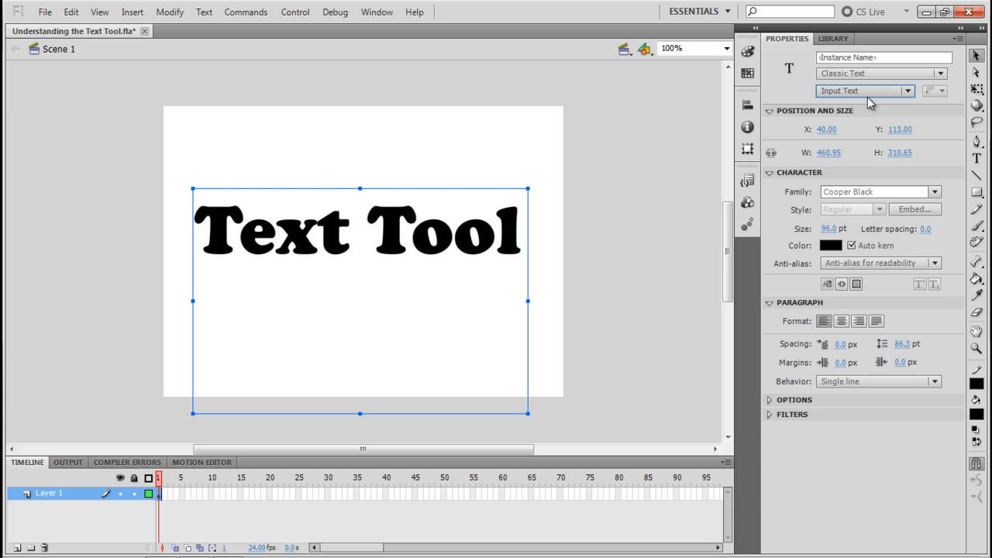
left_click(871, 103)
left_click(872, 107)
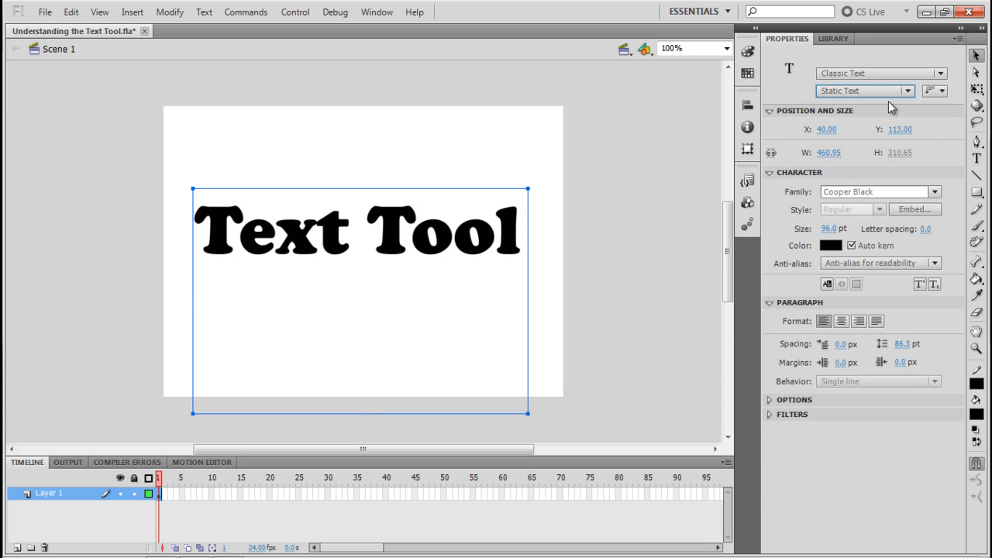
- Browse the available font families for the selected text block and keep Cooper Black
left_click(877, 192)
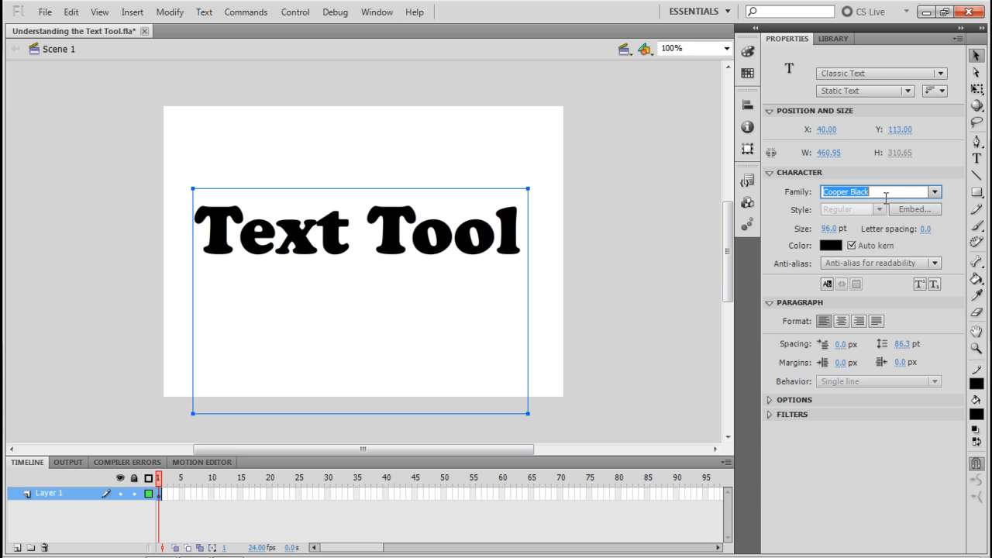
left_click(779, 110)
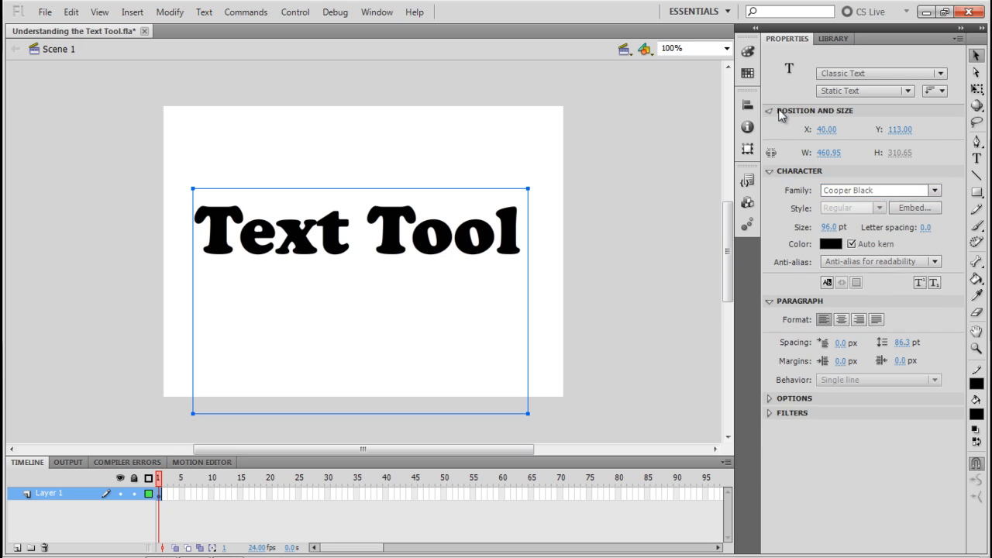
left_click(930, 144)
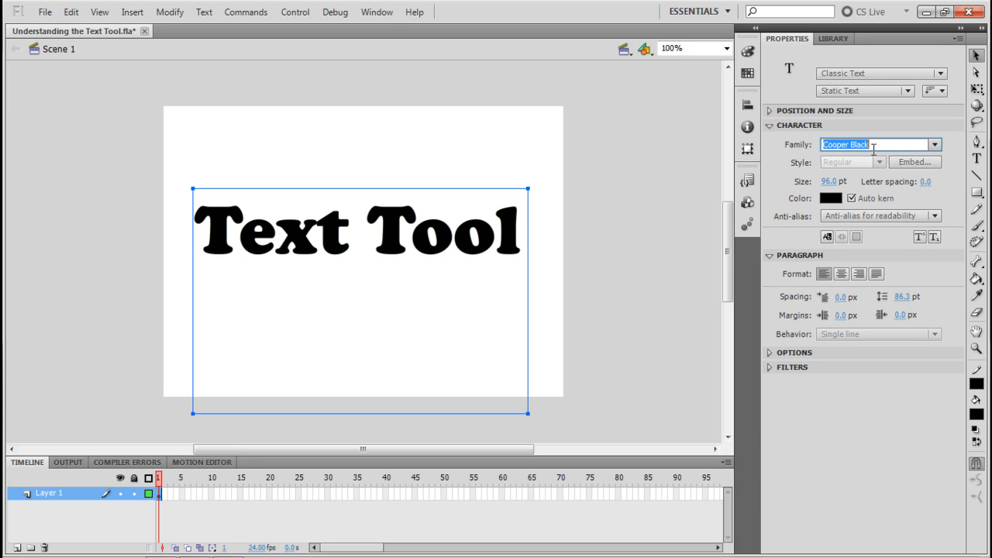
left_click(935, 145)
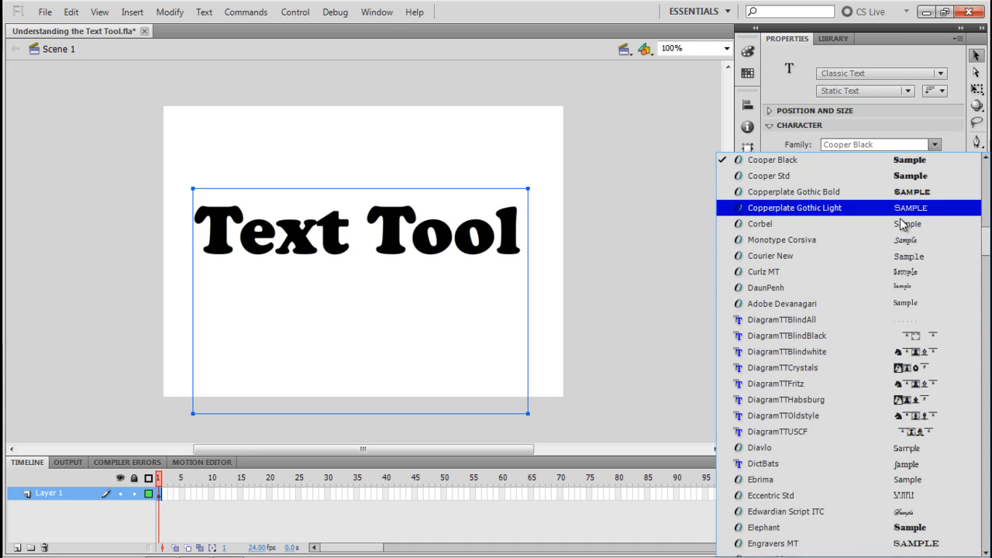
scroll(859, 345, "down", 3)
mouse_move(987, 245)
left_mouse_down()
mouse_move(987, 407)
mouse_move(987, 206)
left_mouse_up()
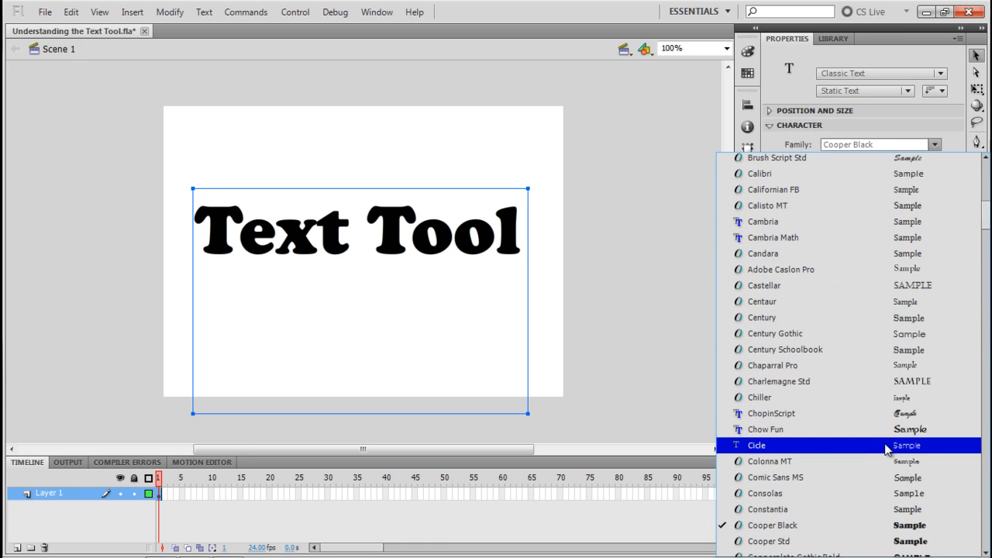
left_click(835, 526)
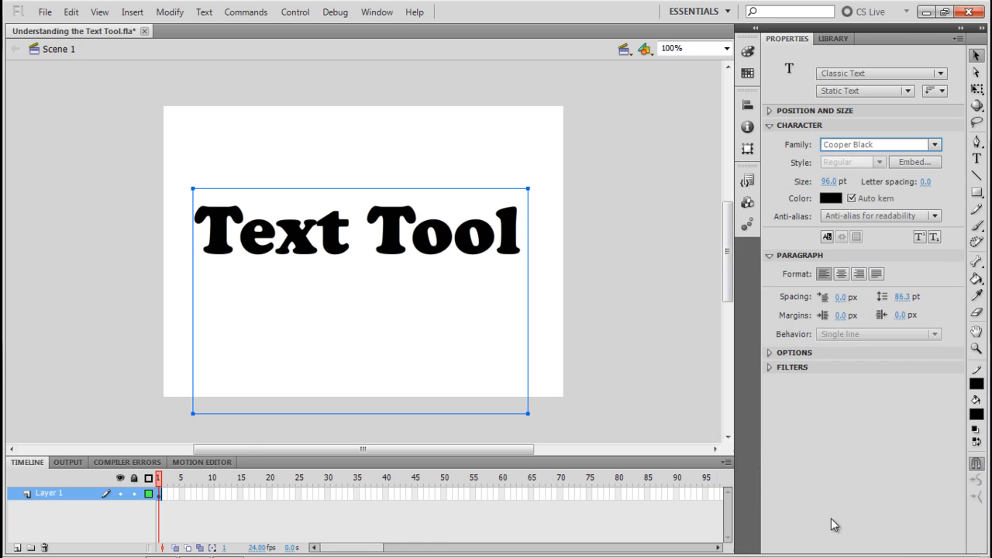
- Set the text to Times New Roman in Bold style and move the block right to about X 72 on the stage
left_click(889, 145)
type("Time")
key("Return")
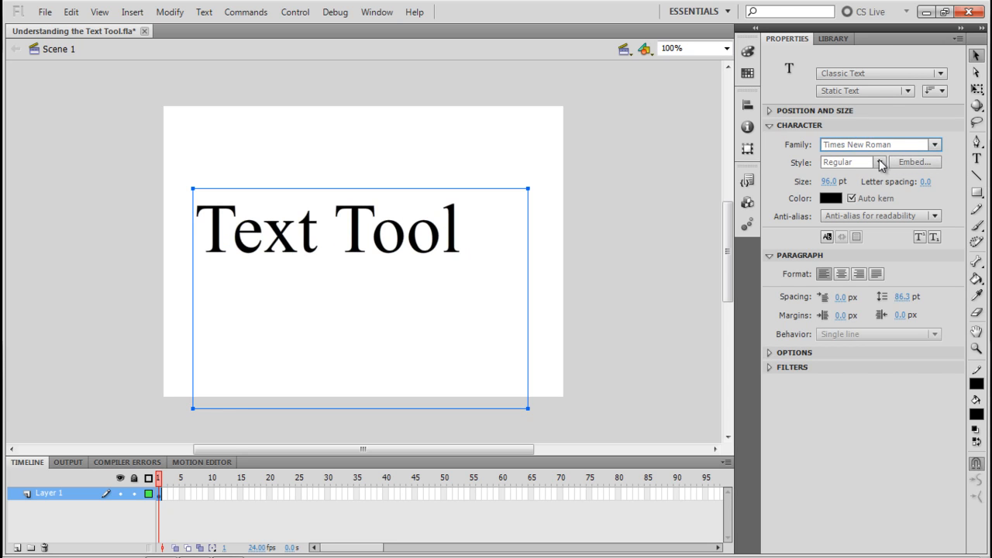
left_click(880, 163)
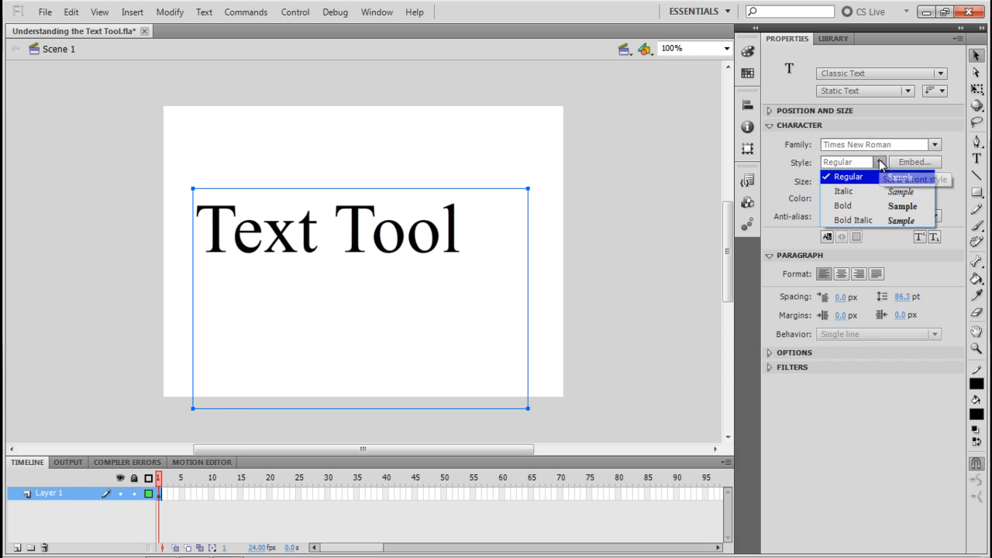
left_click(873, 208)
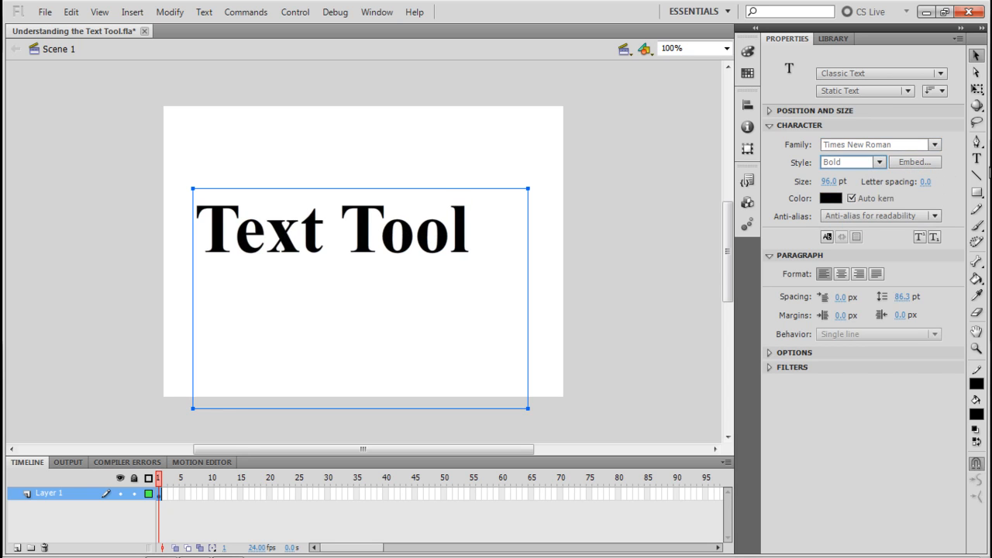
left_click_drag(327, 222, 350, 222)
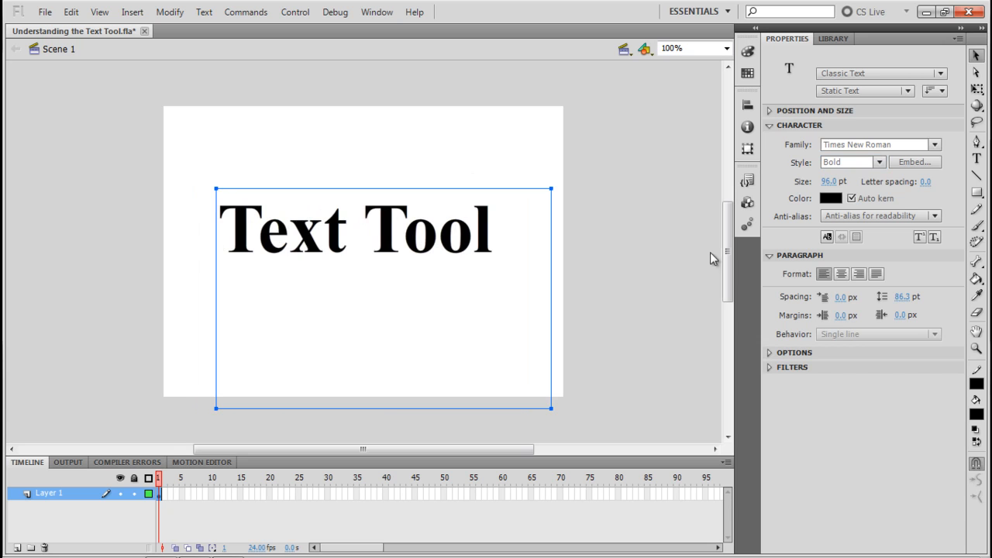
- Examine the text's size setting and color swatches, keeping the color black (#000000)
left_click(835, 182)
mouse_move(834, 182)
left_mouse_down()
mouse_move(805, 182)
mouse_move(838, 182)
left_mouse_up()
left_click(832, 195)
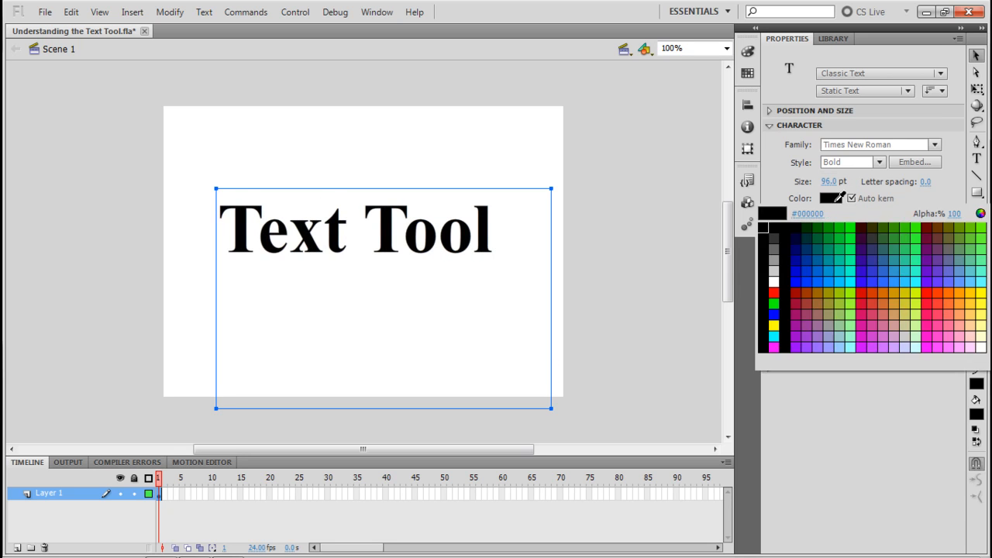
left_click(769, 232)
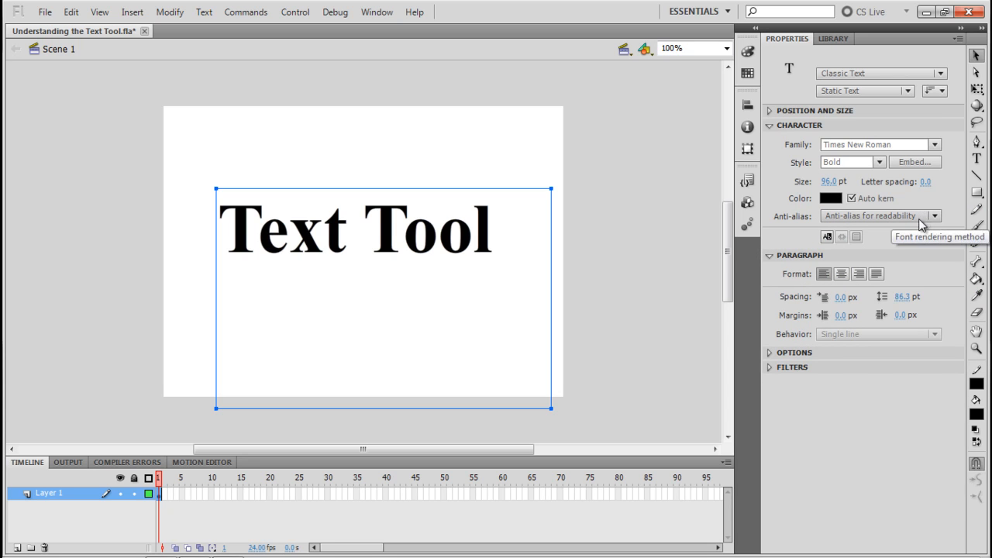
left_click(770, 127)
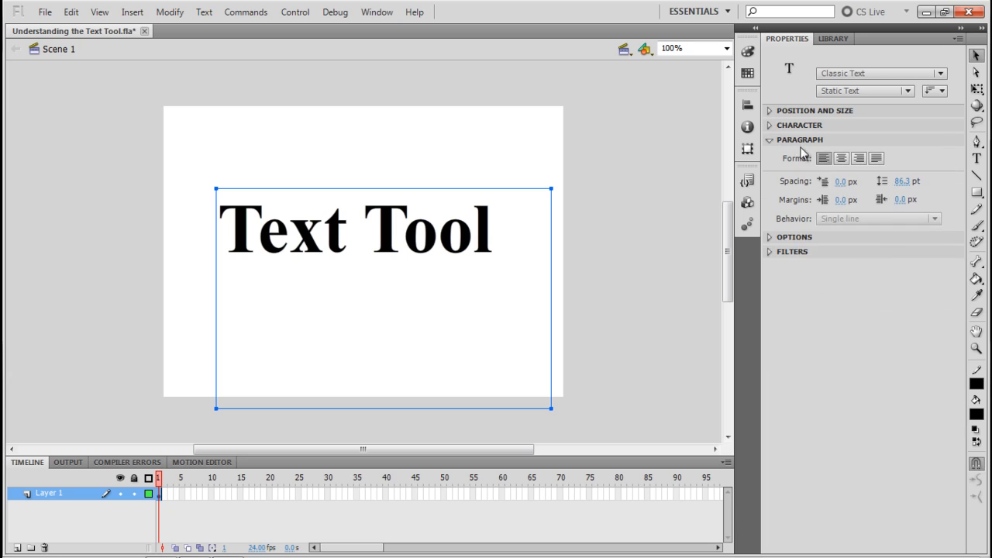
- Try center alignment on the text, return it to left alignment, and set the paragraph indent to -4 px
left_click(841, 159)
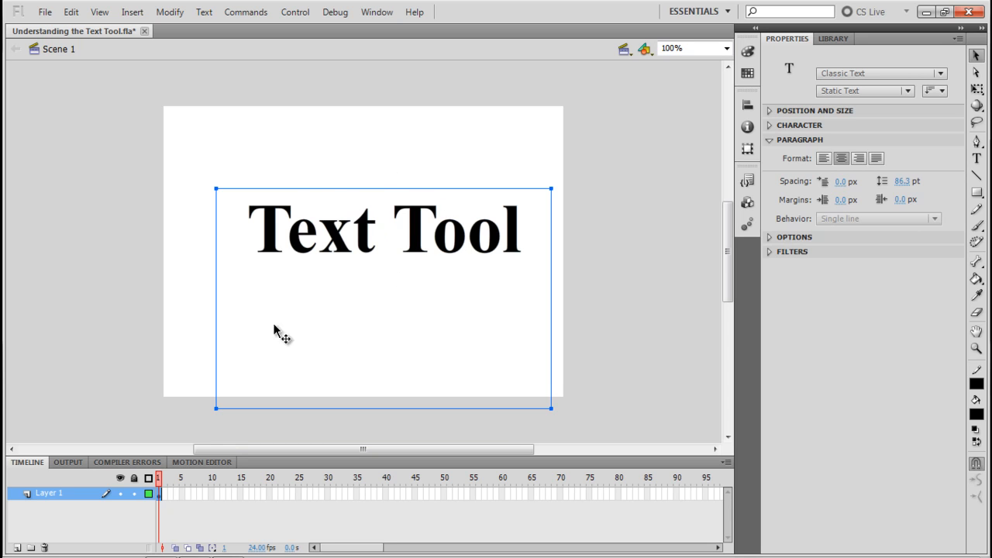
left_click(826, 159)
left_click_drag(842, 190, 799, 169)
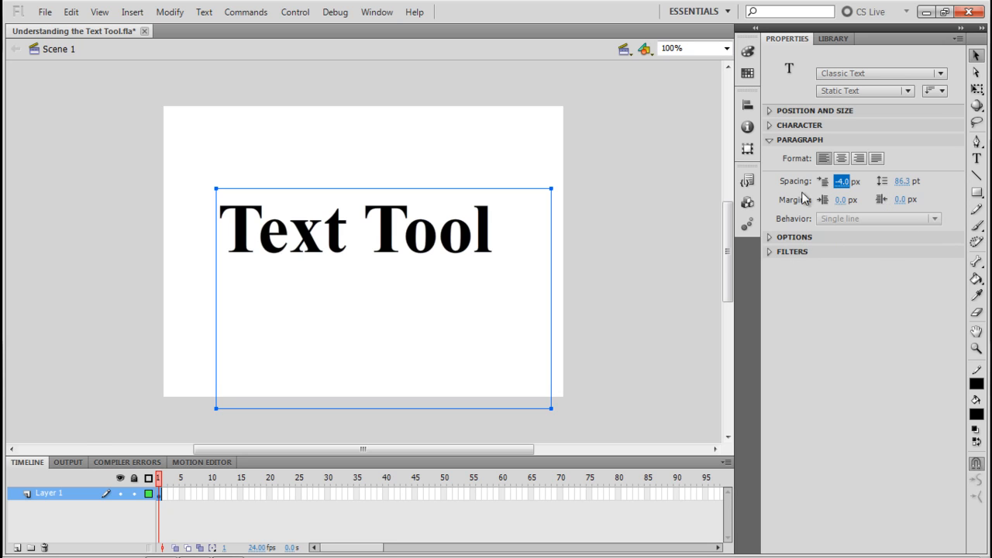
- Examine the link and target options of the text block
left_click(770, 139)
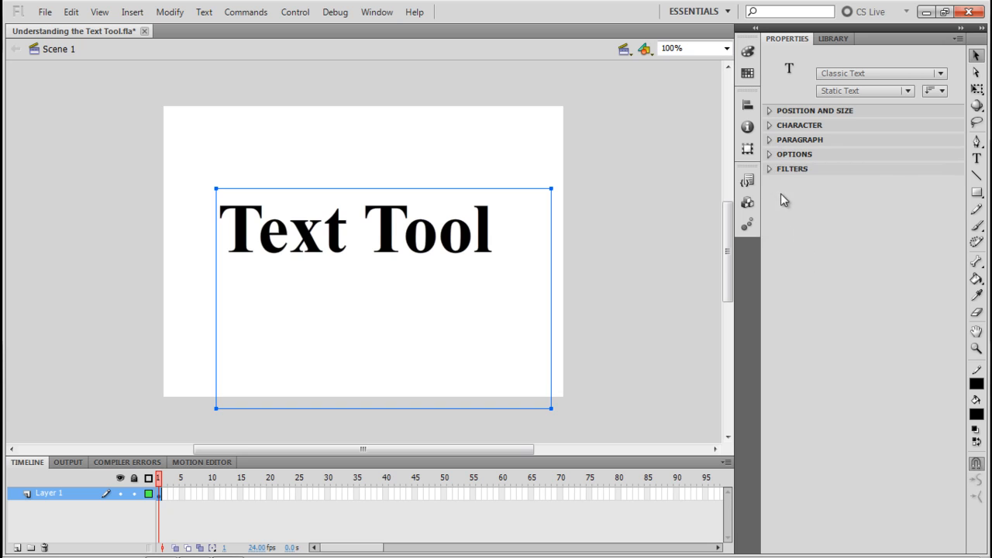
left_click(771, 154)
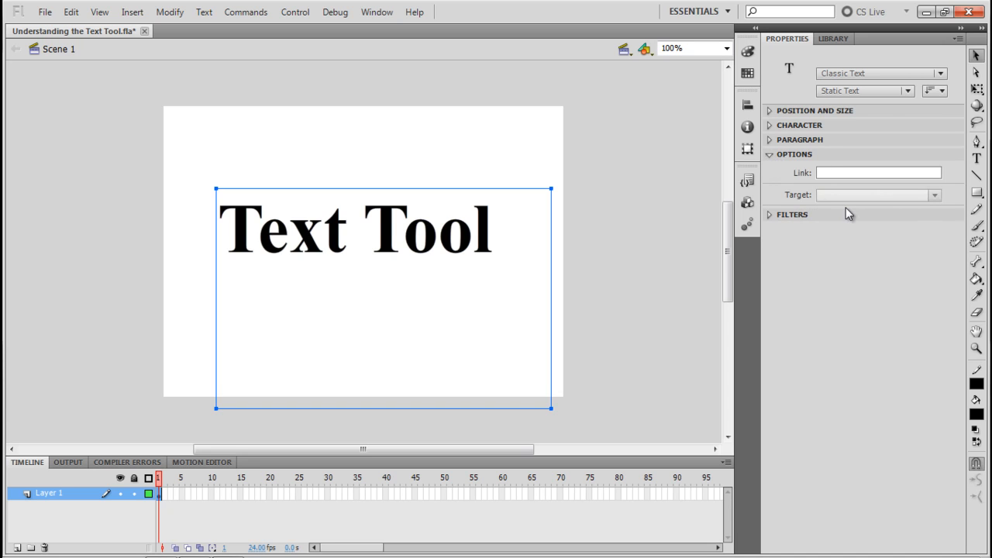
left_click(774, 155)
- Add a Drop Shadow filter to the text block with High quality and a 44° angle
left_click(776, 169)
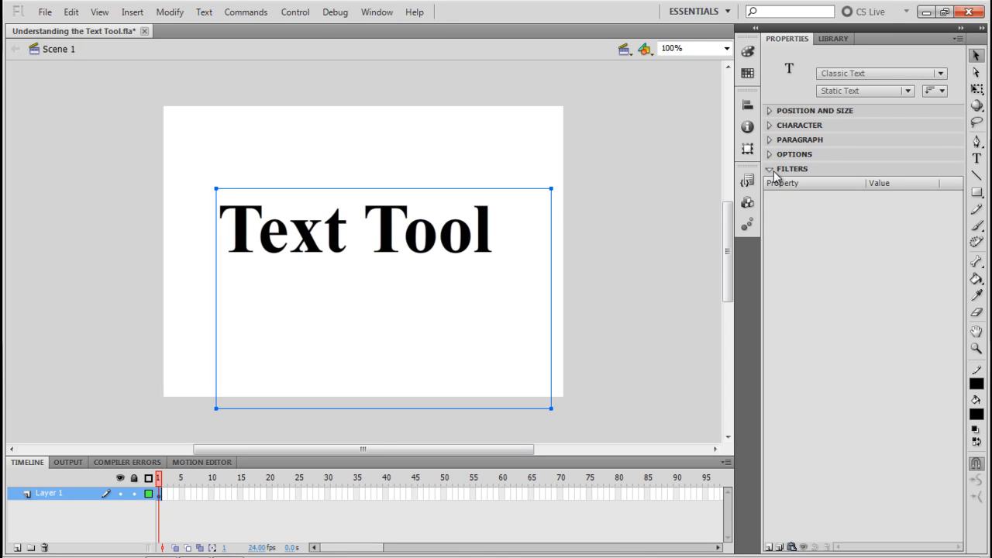
left_click(770, 548)
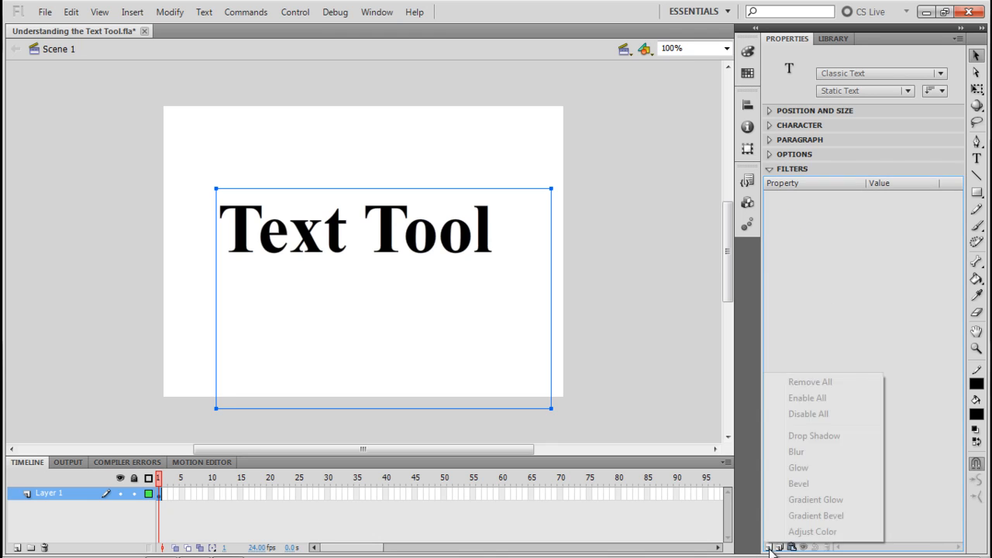
left_click(840, 437)
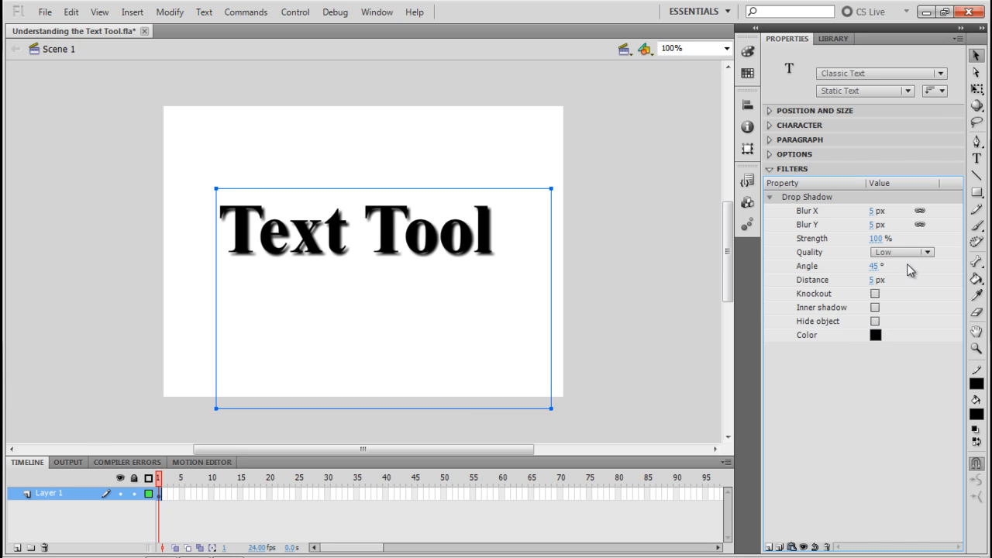
left_click(909, 253)
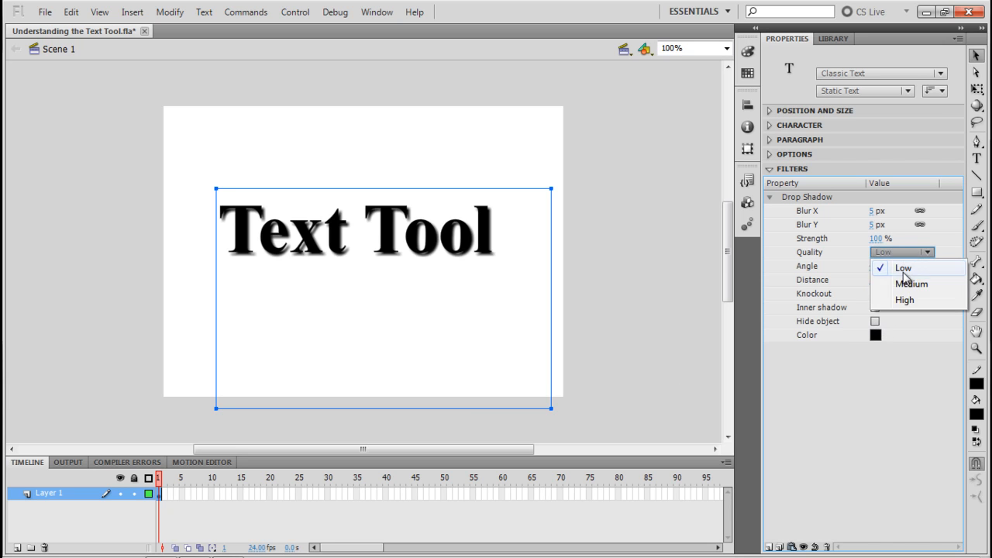
left_click(904, 300)
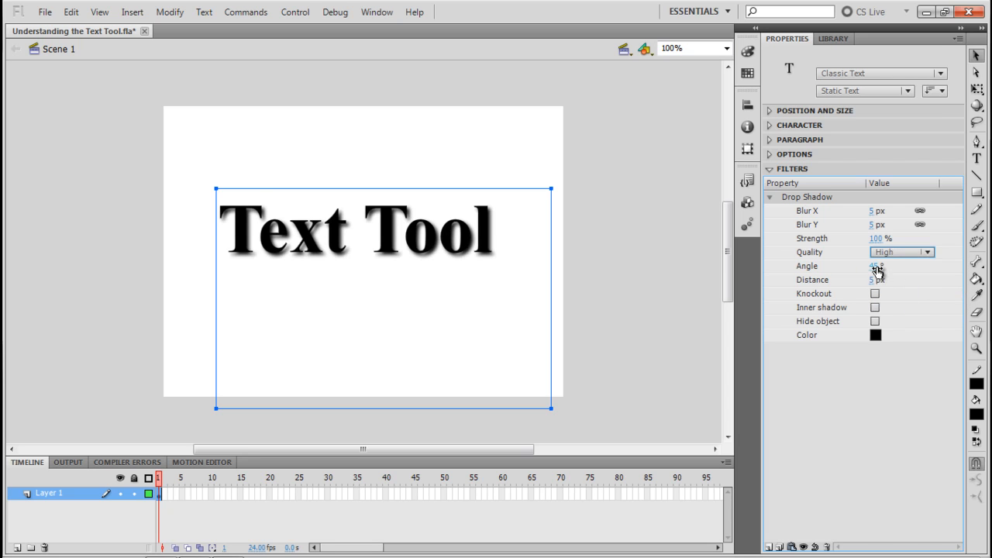
mouse_move(876, 268)
left_mouse_down()
mouse_move(922, 270)
mouse_move(876, 267)
left_mouse_up()
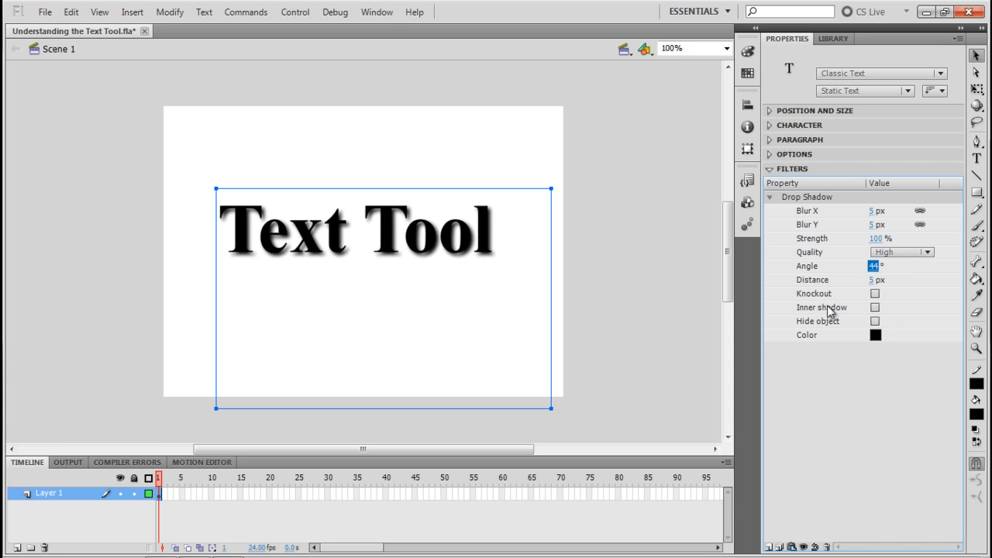
left_click(773, 170)
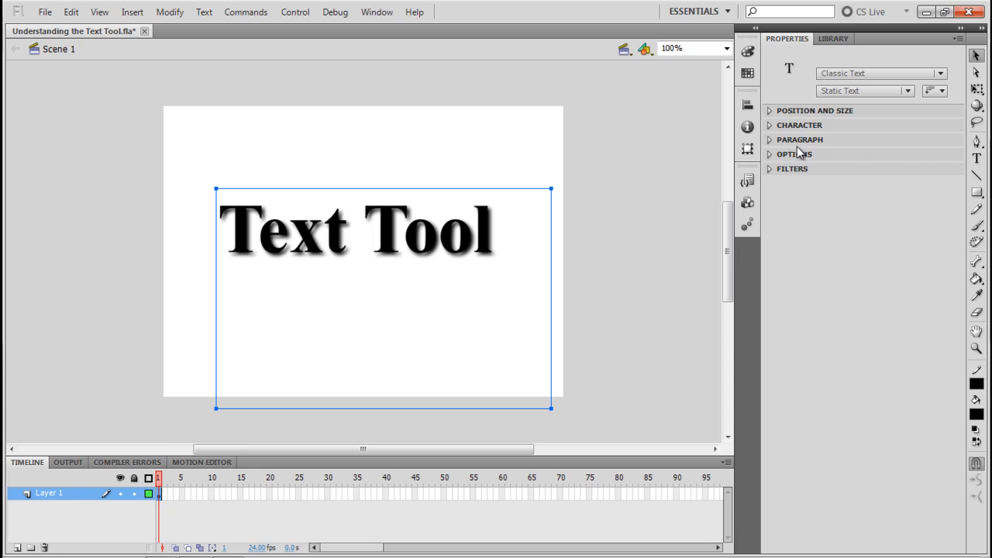
- Convert the text block to TLF Text and reselect it on the stage
left_click(860, 78)
left_click(863, 92)
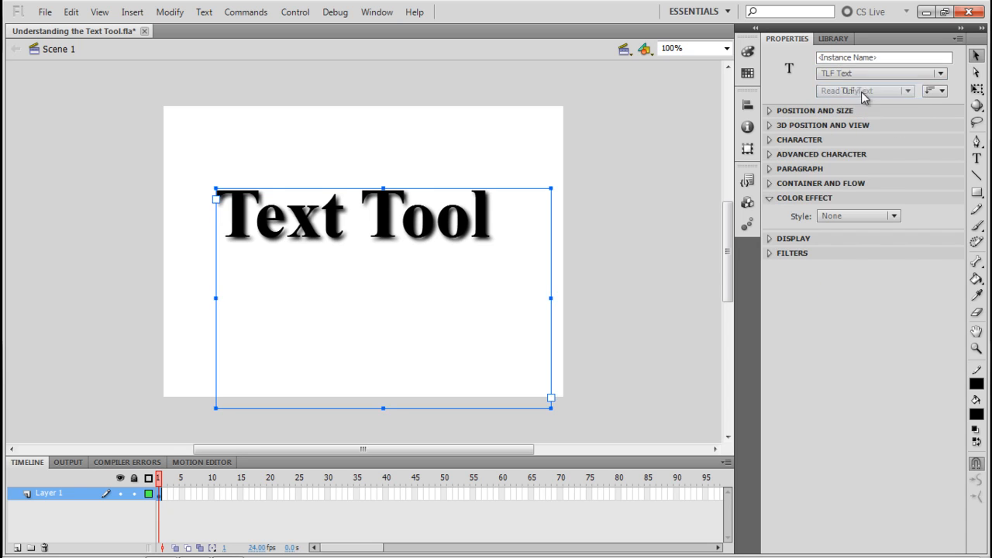
left_click(577, 237)
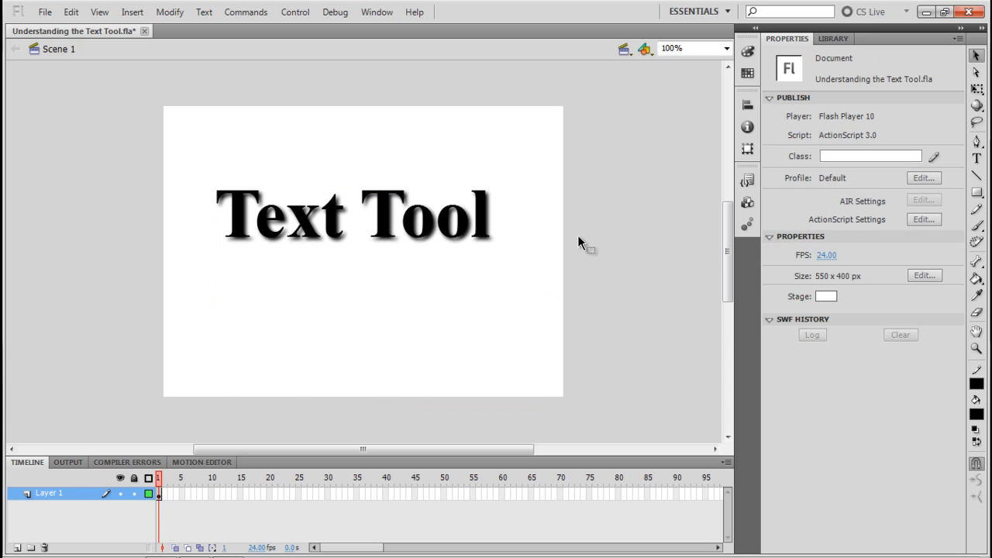
left_click(430, 224)
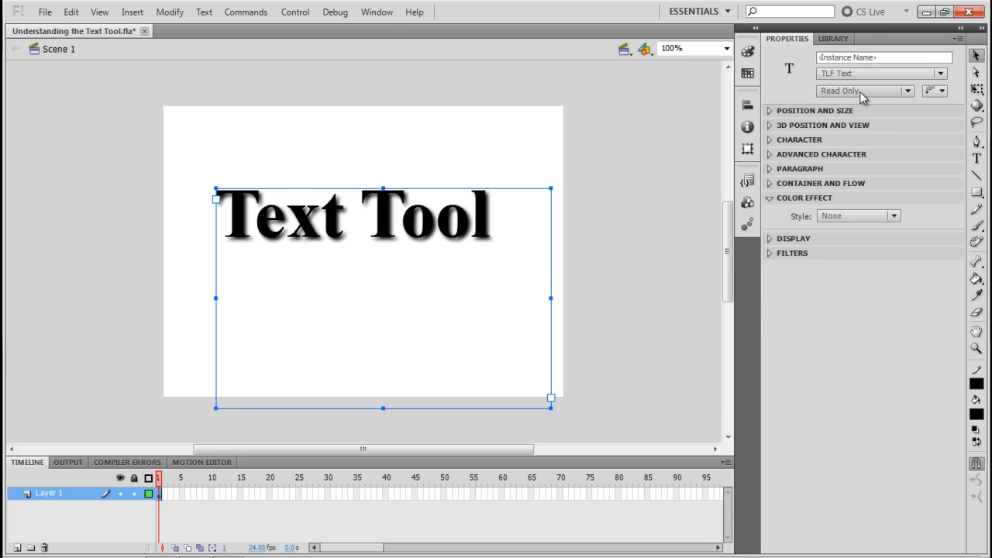
- Check the TLF block's position and size, and set its 3D Z position to -40
left_click(774, 113)
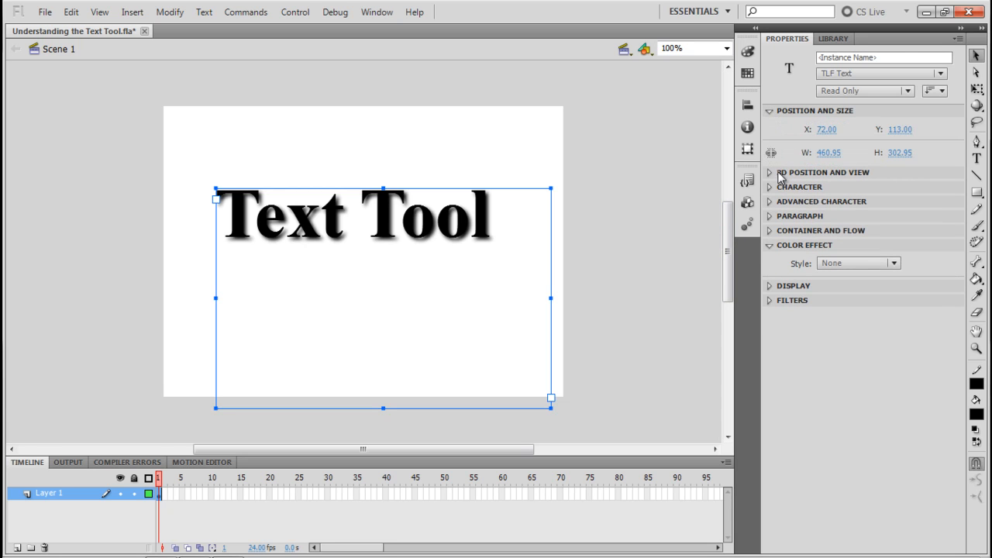
left_click(774, 113)
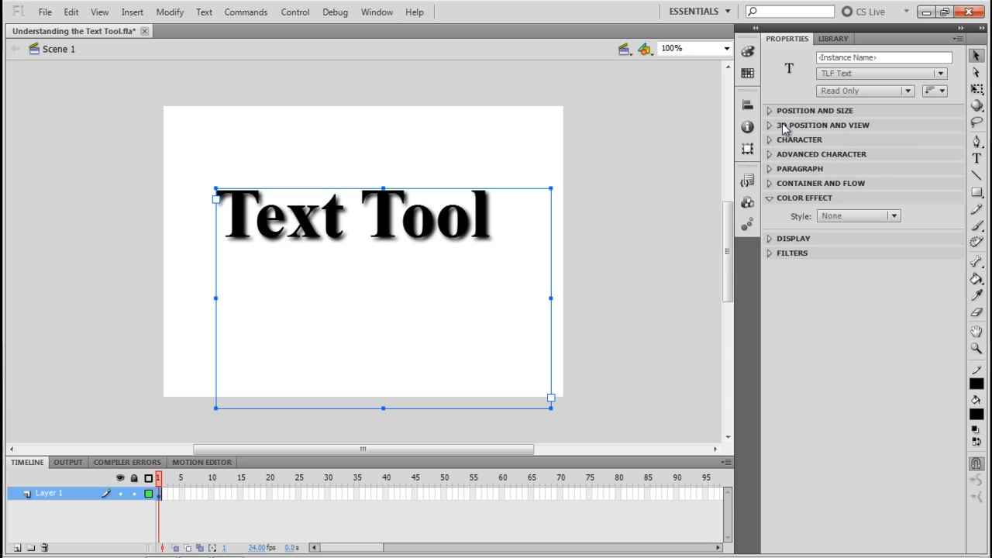
left_click(785, 126)
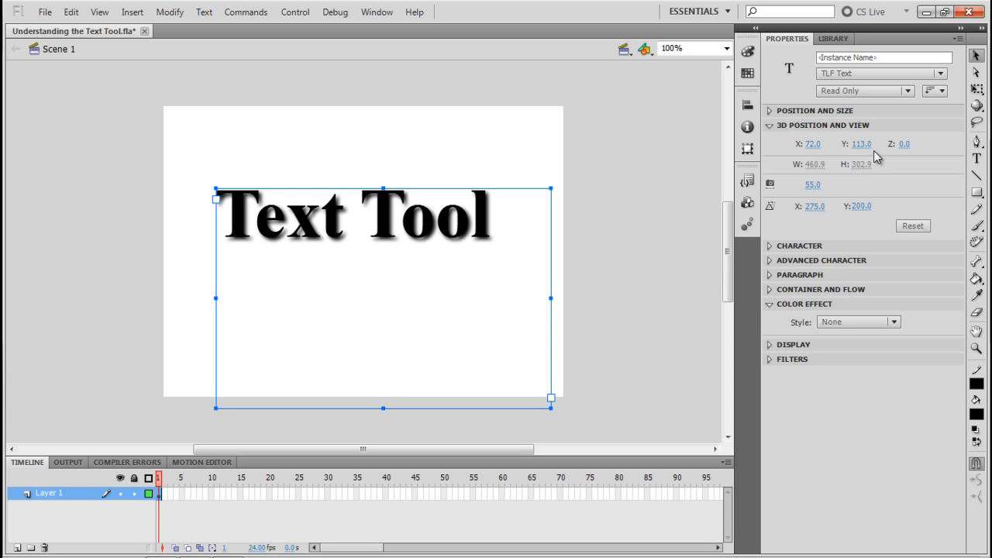
mouse_move(904, 144)
left_mouse_down()
mouse_move(937, 135)
mouse_move(884, 147)
mouse_move(926, 149)
mouse_move(885, 149)
left_mouse_up()
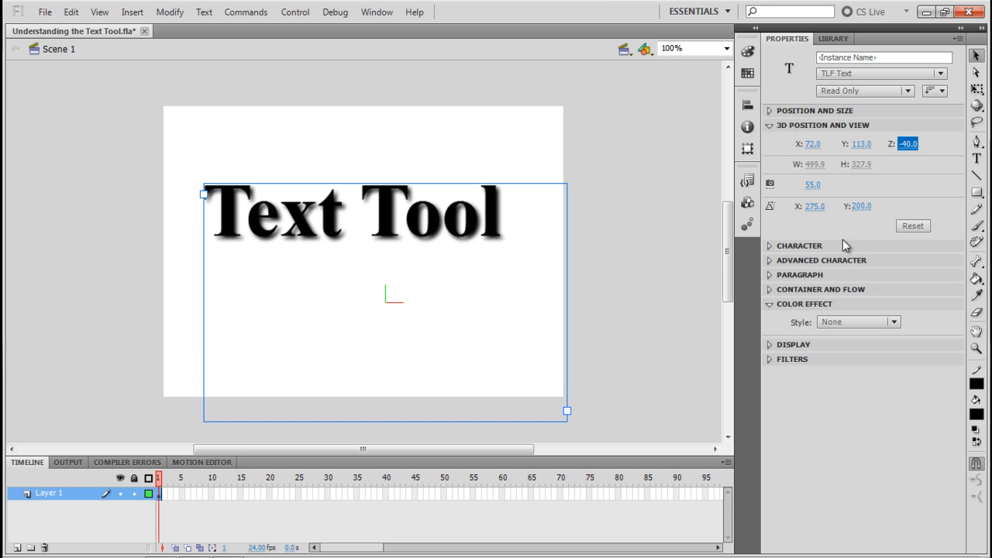
left_click(769, 127)
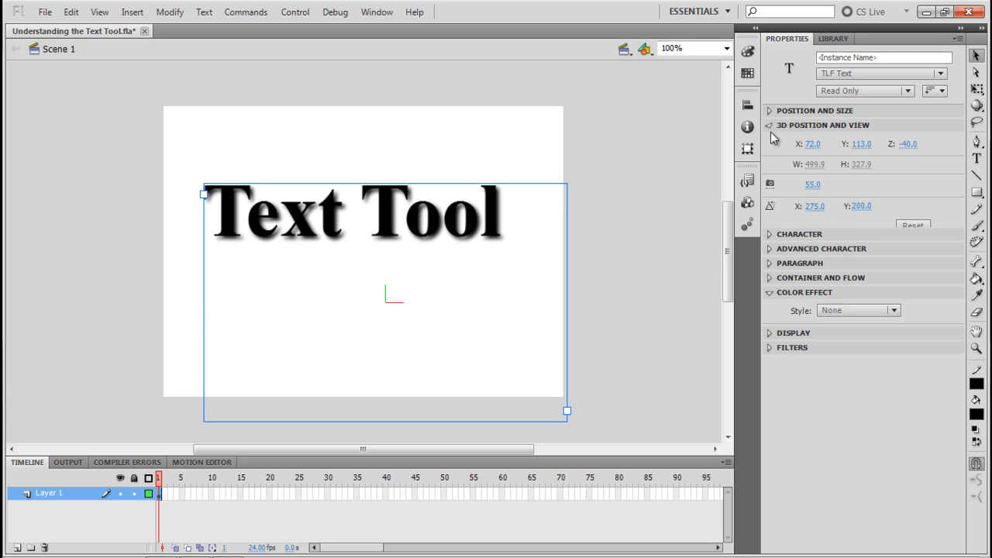
- Look over the TLF character settings and convert the text block back to Classic Text
left_click(771, 140)
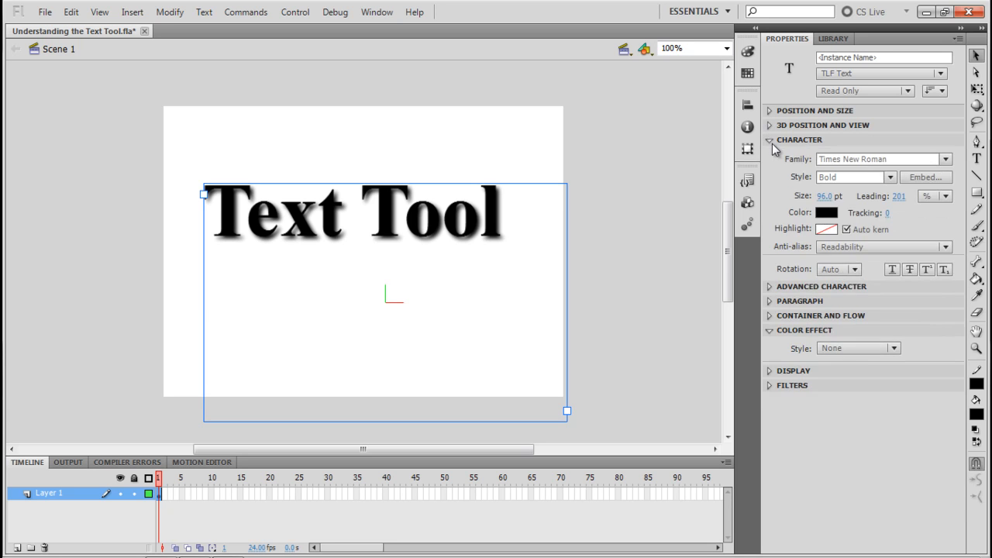
left_click(779, 143)
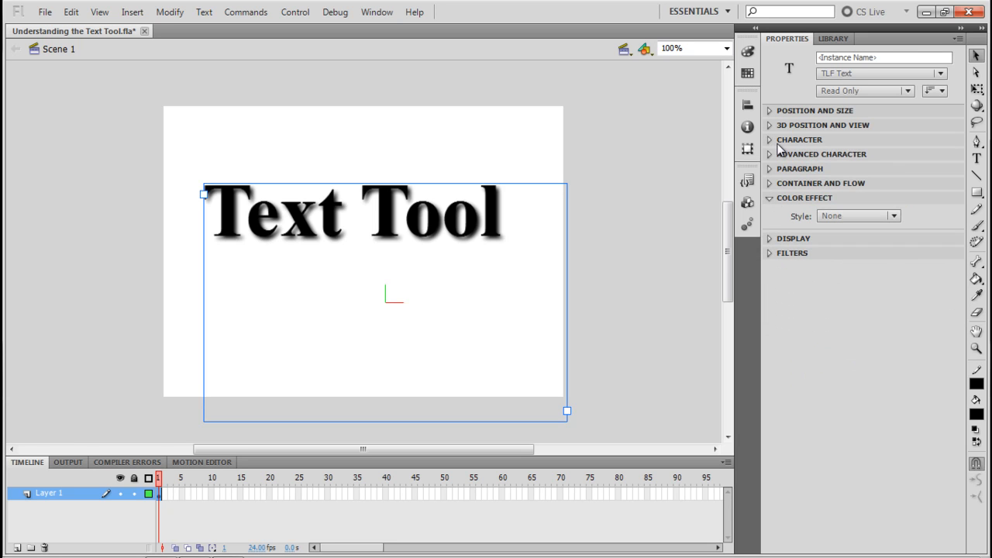
left_click(868, 75)
left_click(876, 105)
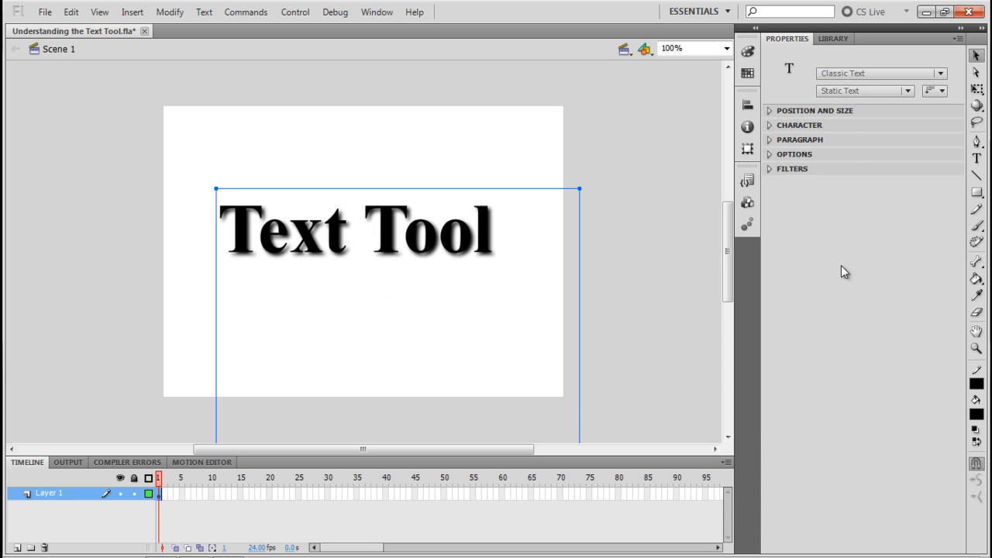
- Convert the text block to TLF Text and review its advanced character and container and flow settings
left_click(891, 75)
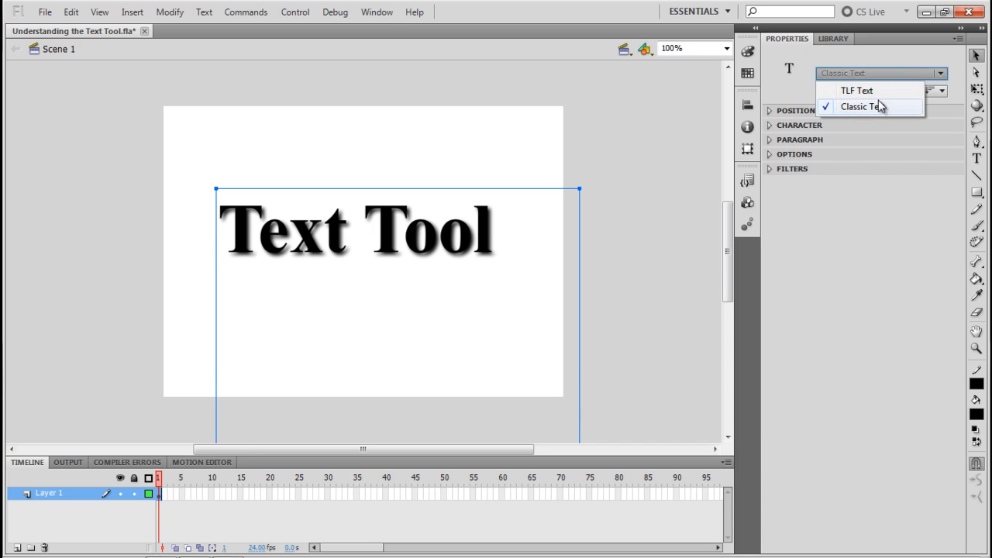
left_click(857, 91)
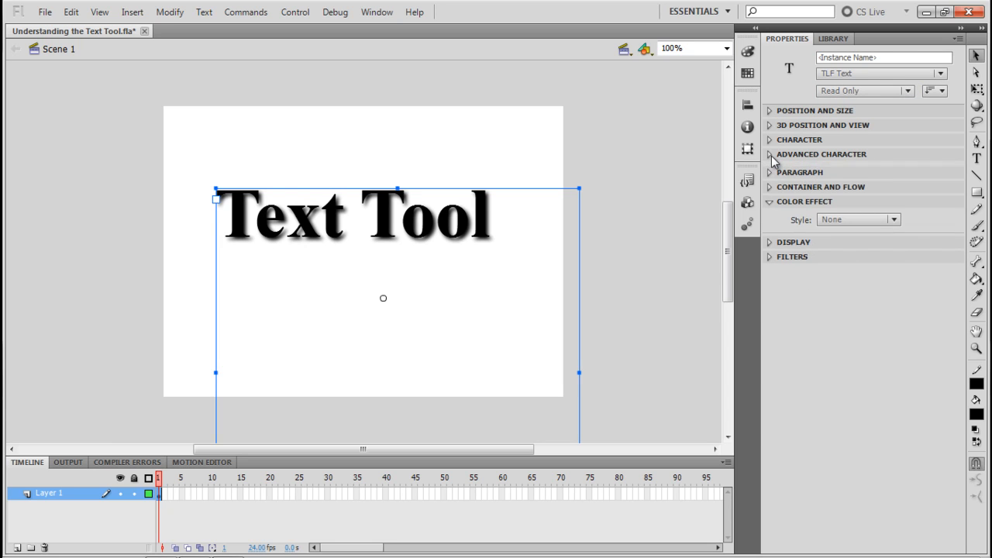
left_click(772, 156)
left_click(839, 174)
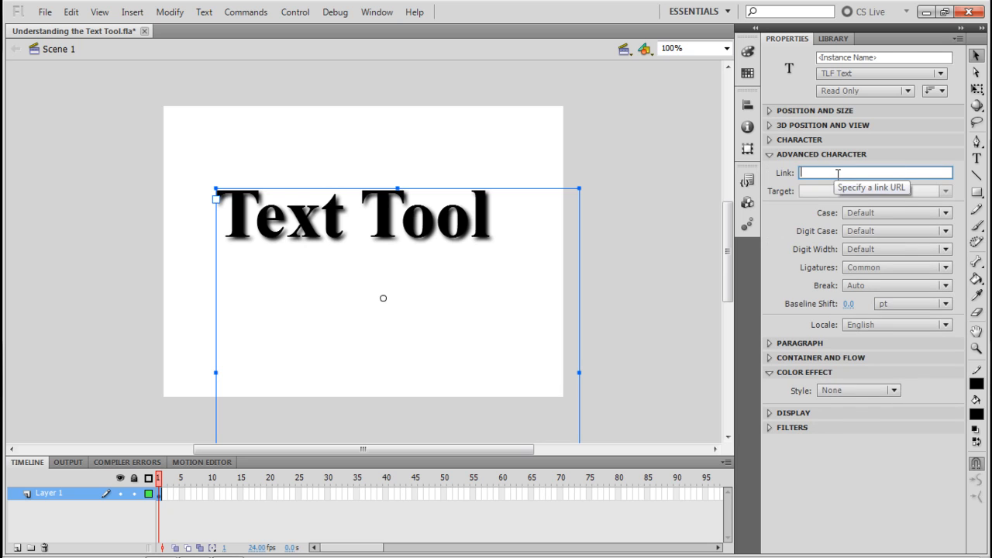
left_click(772, 155)
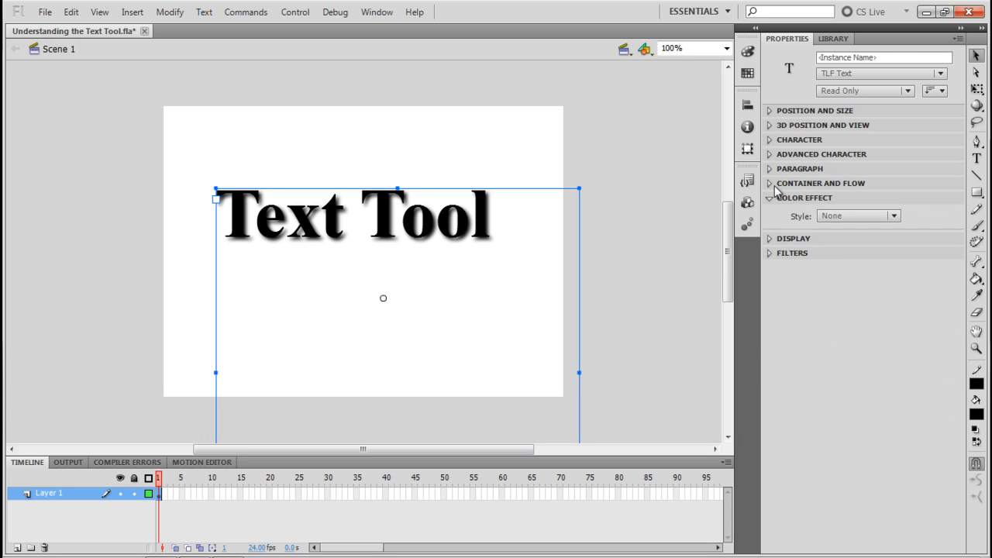
left_click(772, 183)
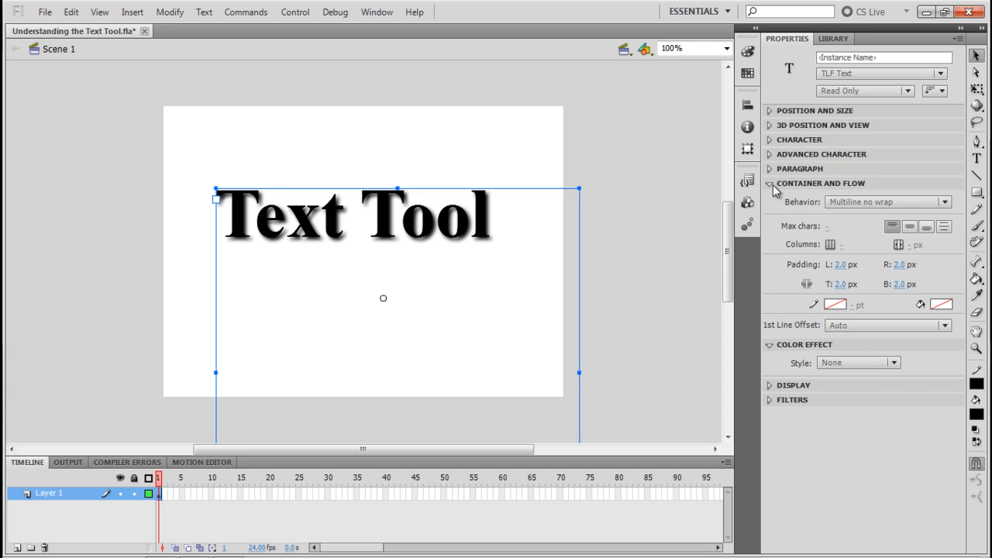
left_click(773, 185)
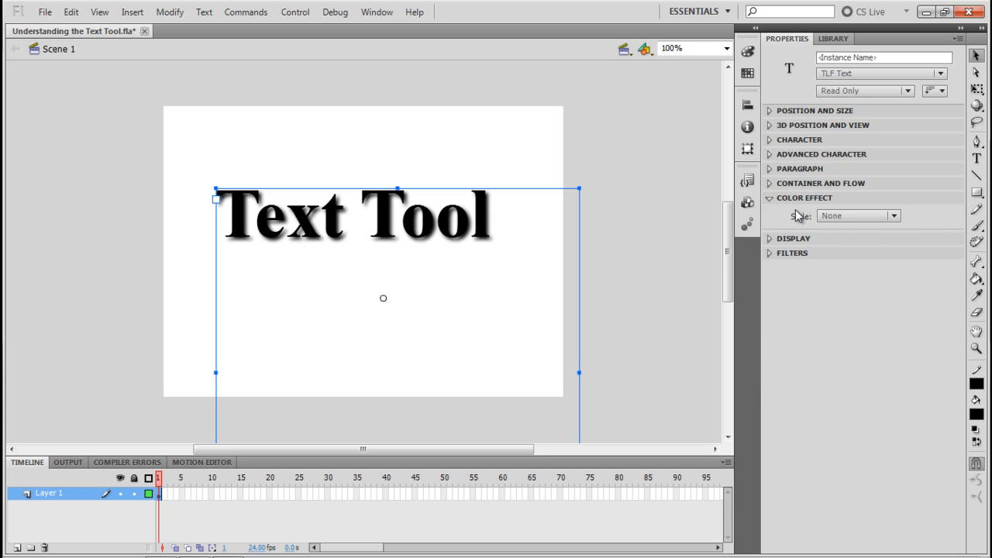
- Apply the Alpha color effect style to the TLF text block with the alpha at 100%
left_click(858, 218)
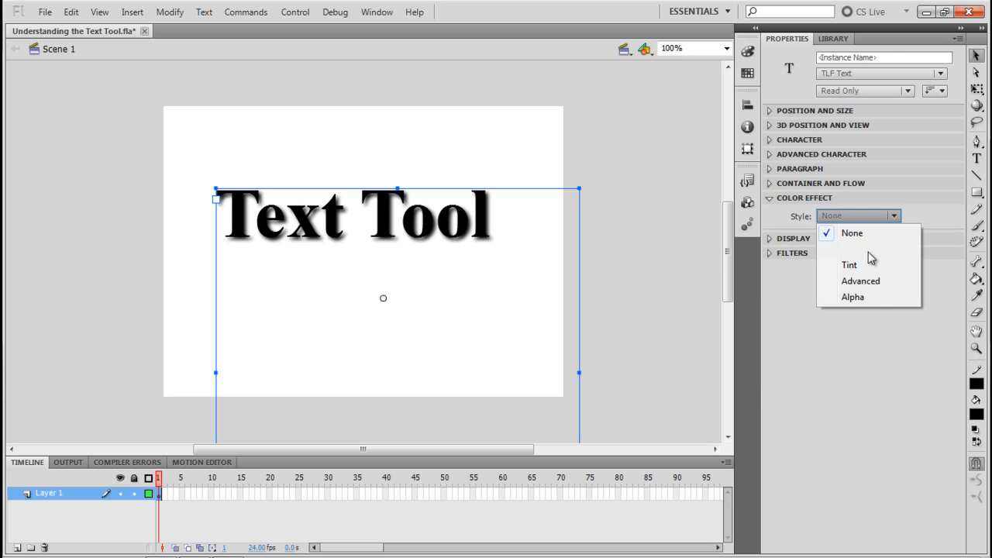
left_click(876, 297)
mouse_move(898, 240)
left_mouse_down()
mouse_move(839, 242)
mouse_move(898, 240)
left_mouse_up()
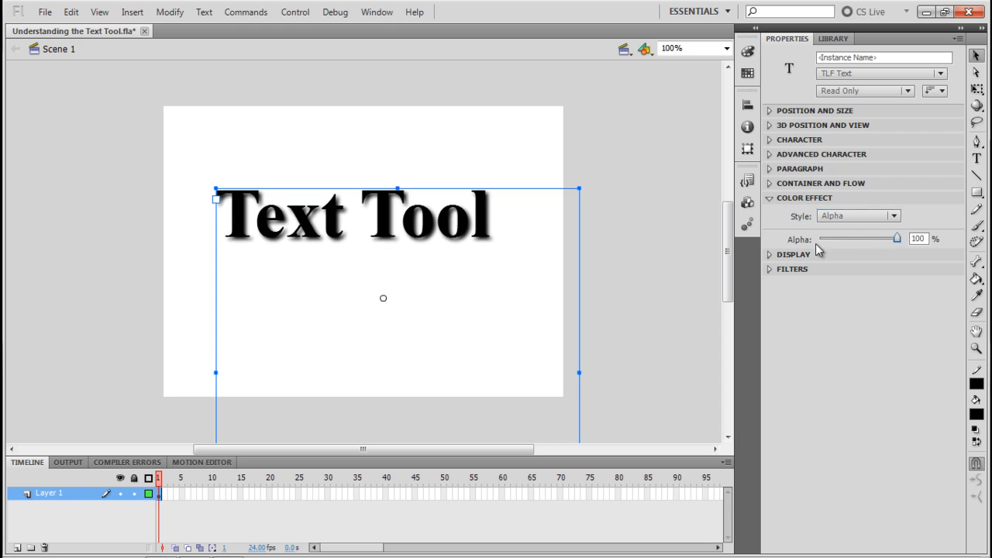
left_click(779, 198)
- Look over the blending modes available in the text block's display settings
left_click(770, 213)
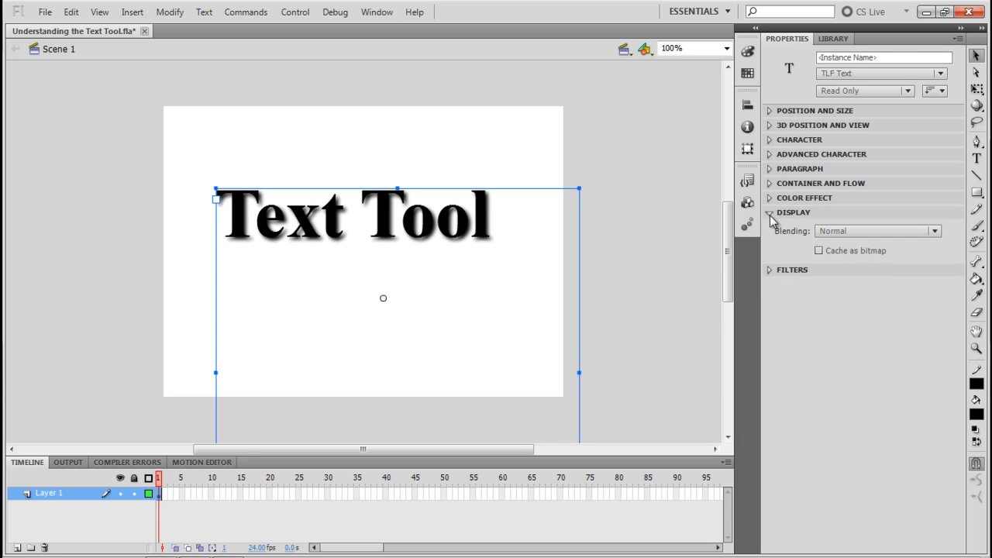
left_click(888, 230)
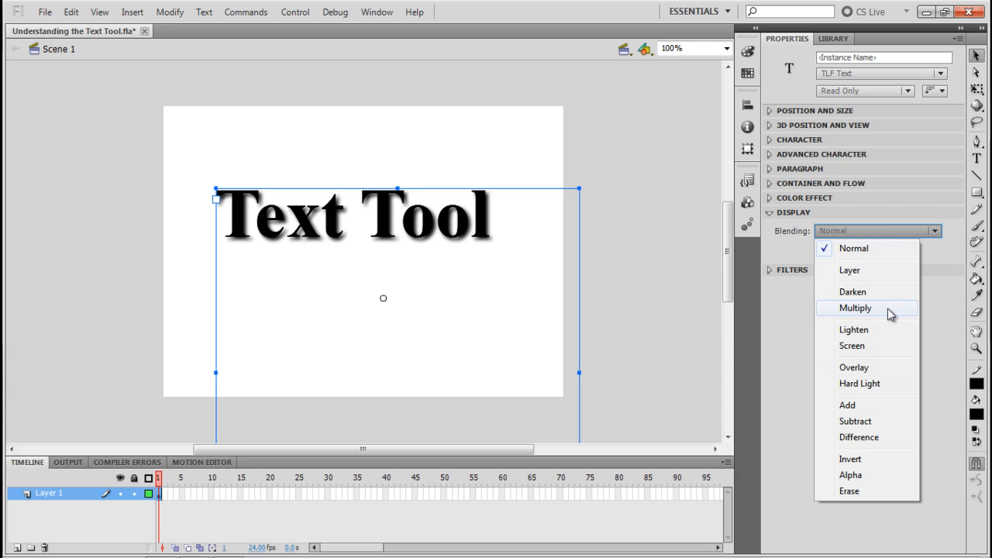
left_click(882, 232)
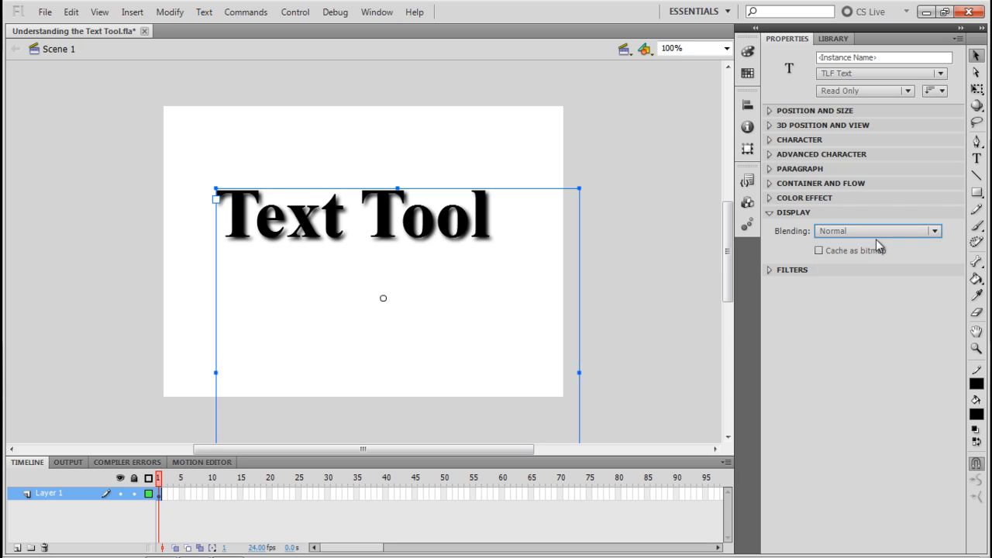
left_click(775, 214)
- Review the text block's Drop Shadow filter settings and deselect the block on the stage
left_click(781, 226)
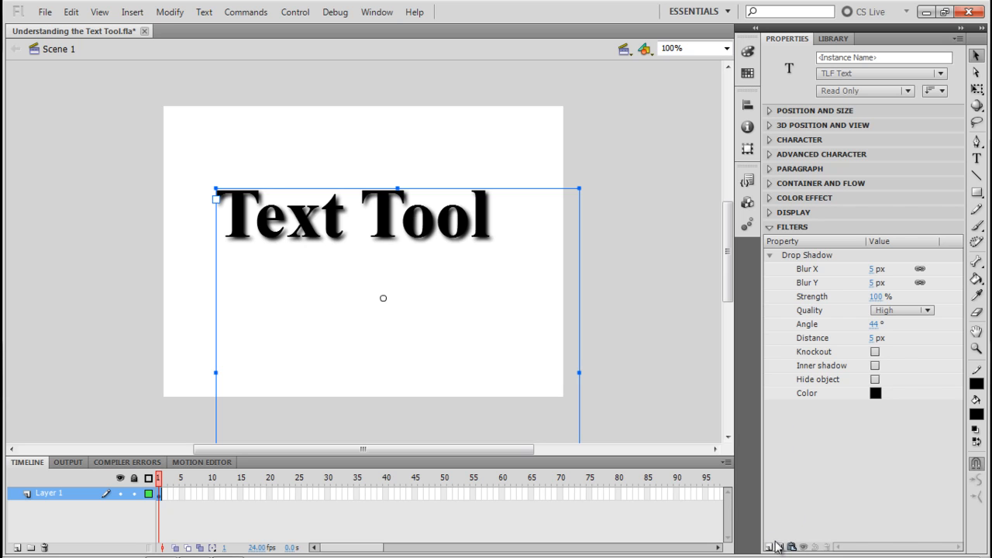
left_click(777, 227)
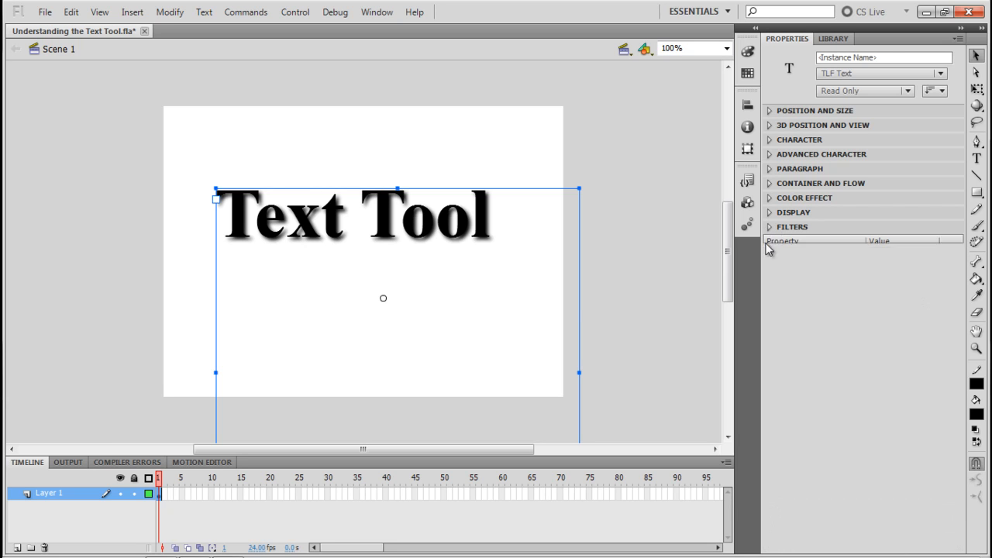
left_click(613, 331)
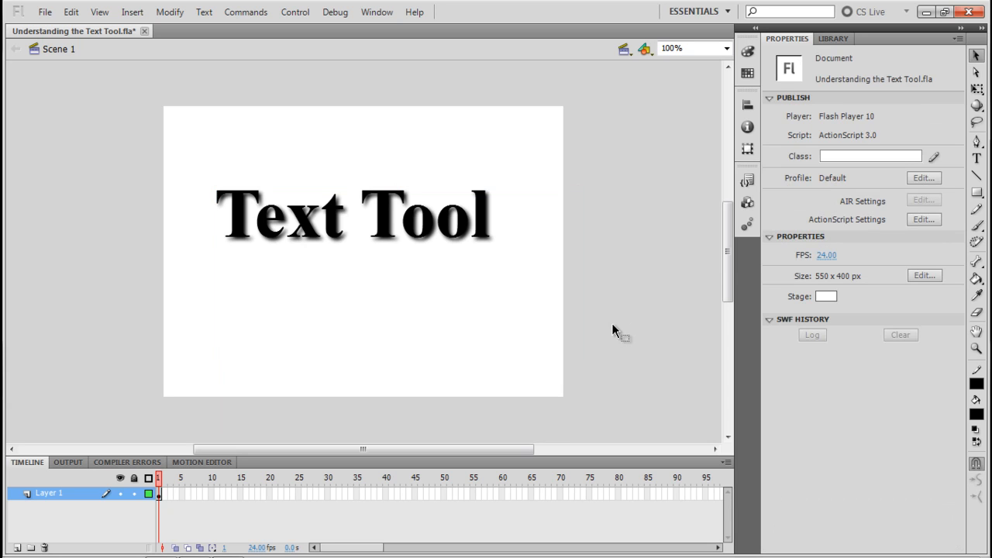